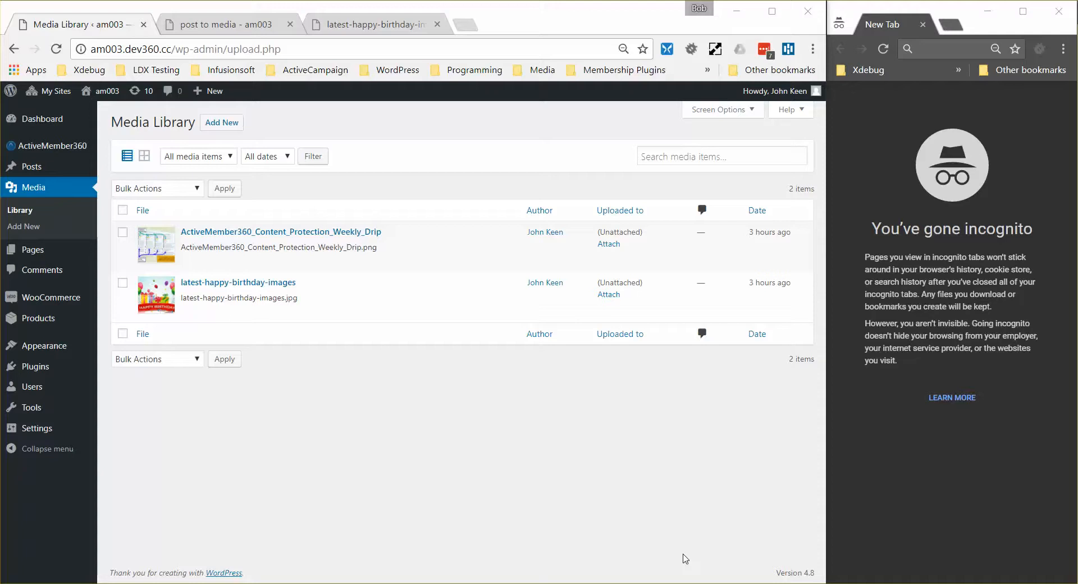
View the Media Protection options on the ActiveMember360_Content_Protection_Weekly_Drip image's edit page, and return to the media library
mouse_move(303, 299)
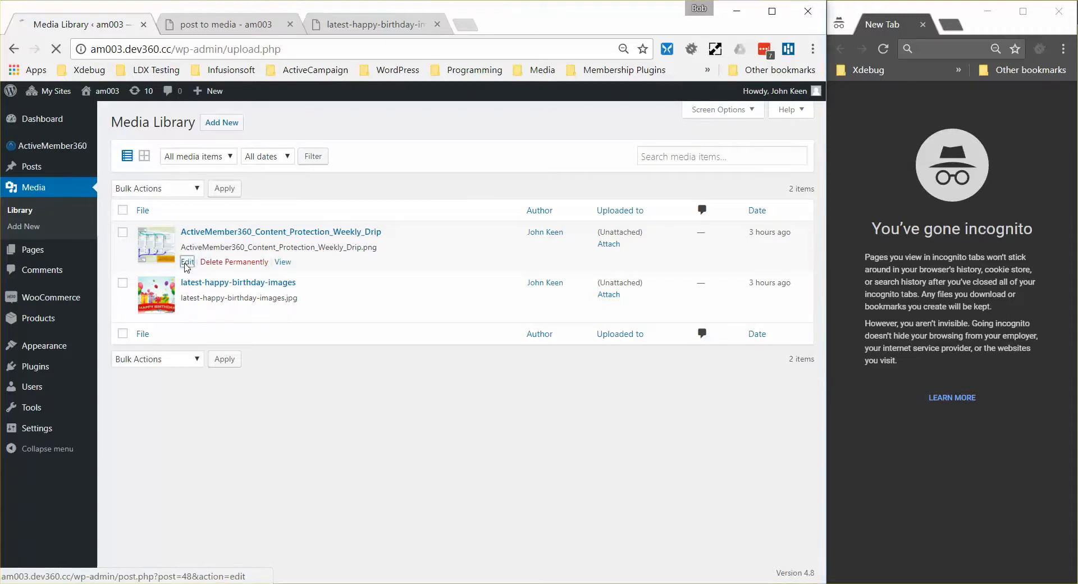
click(187, 263)
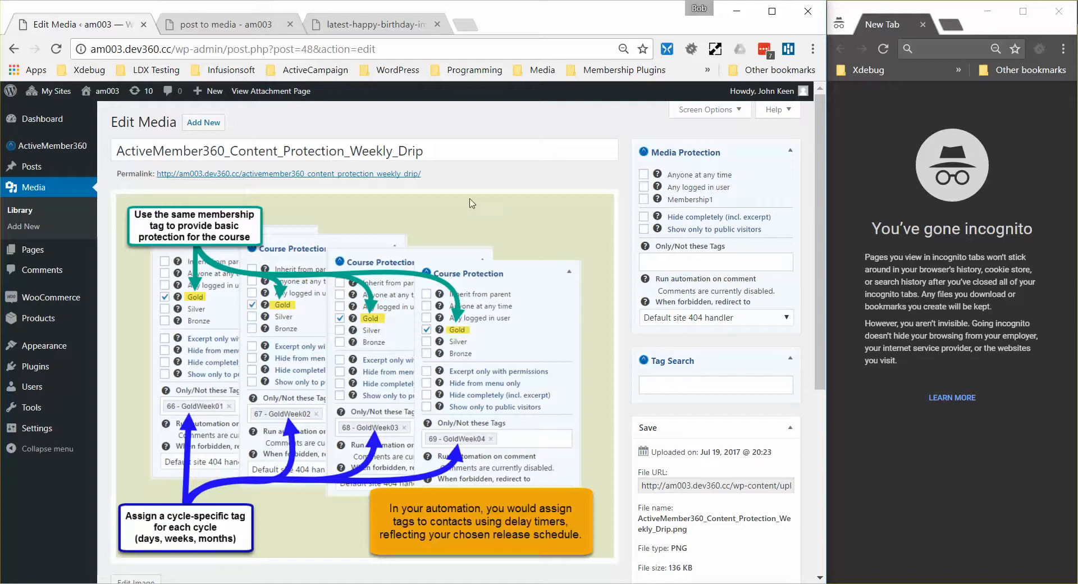
click(23, 213)
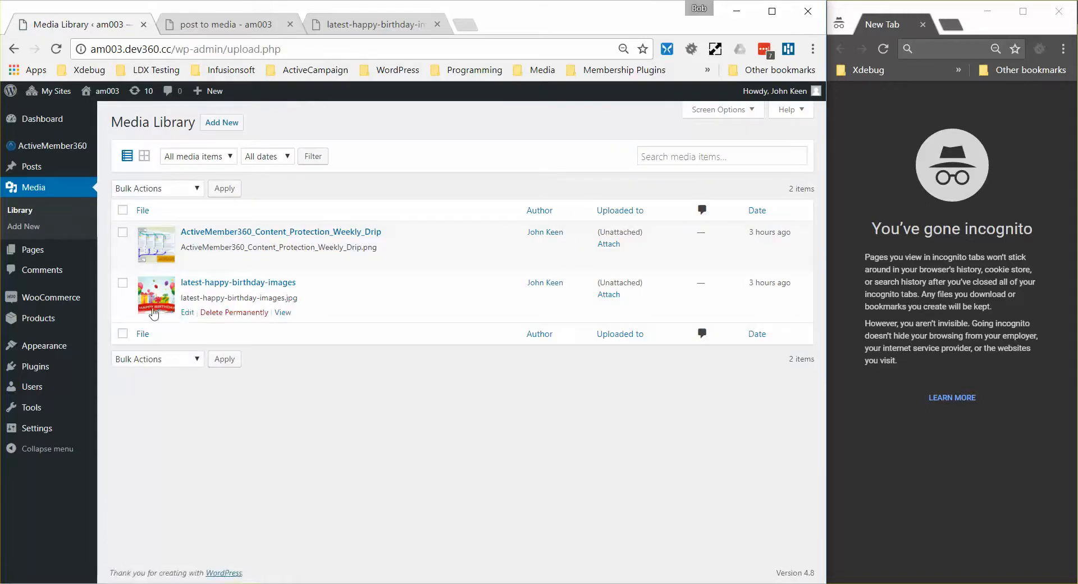
Open latest-happy-birthday-images for editing and examine its Membership1 protection setting and its title
click(186, 312)
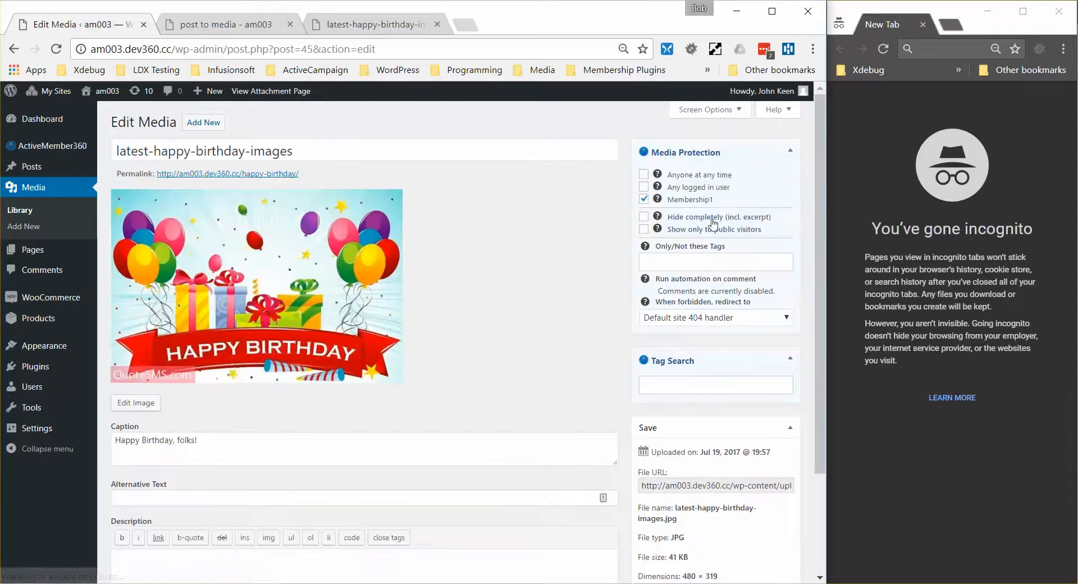
drag(718, 201, 662, 202)
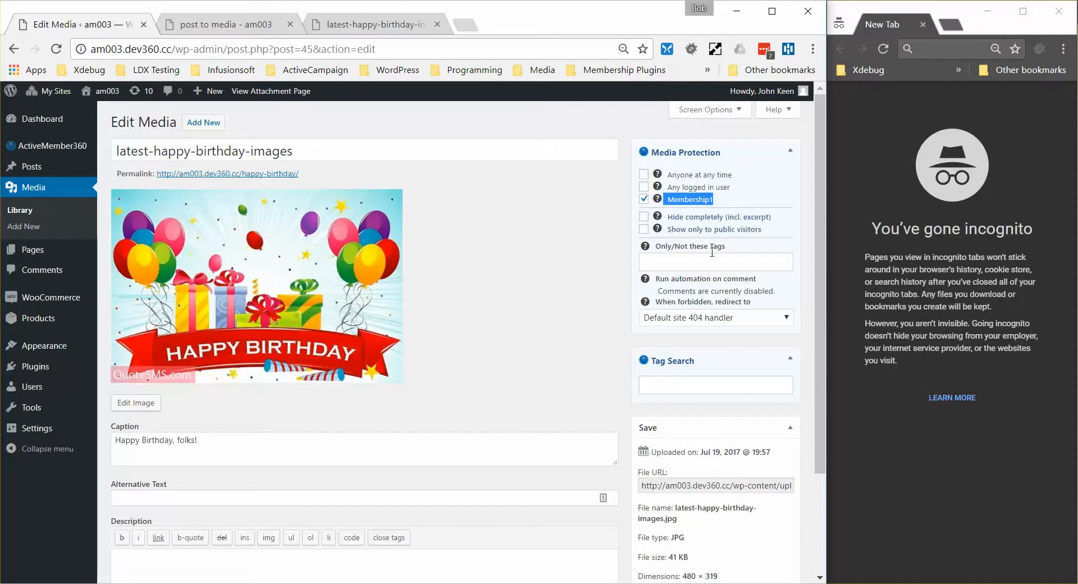
click(638, 250)
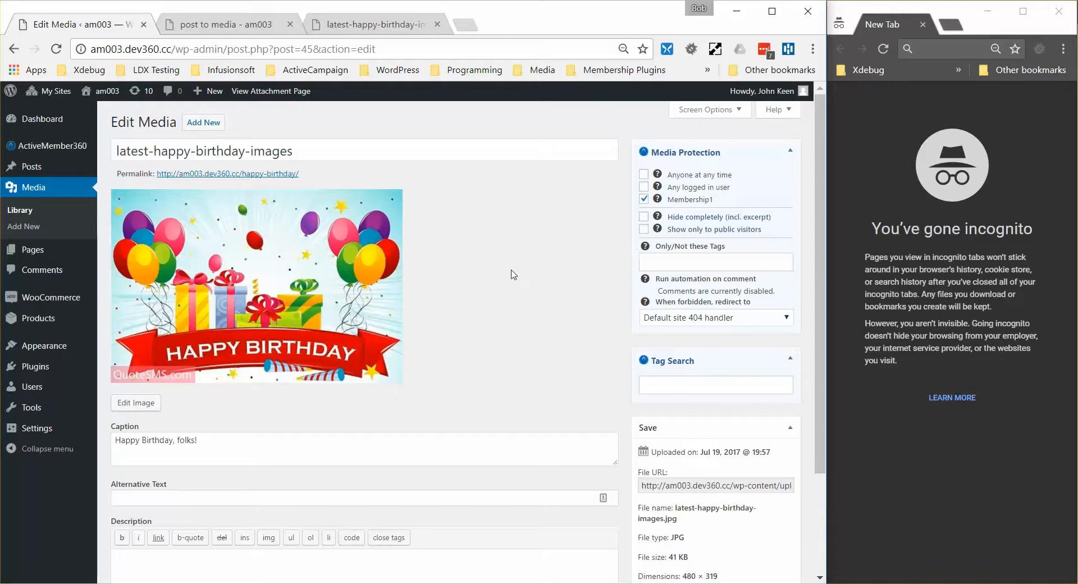
click(311, 153)
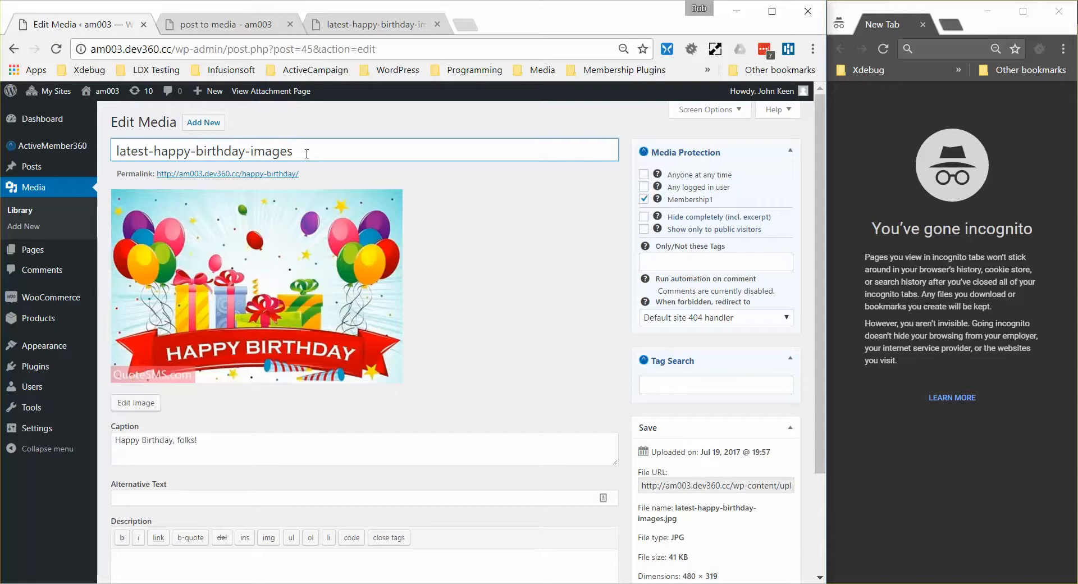
drag(309, 154, 116, 151)
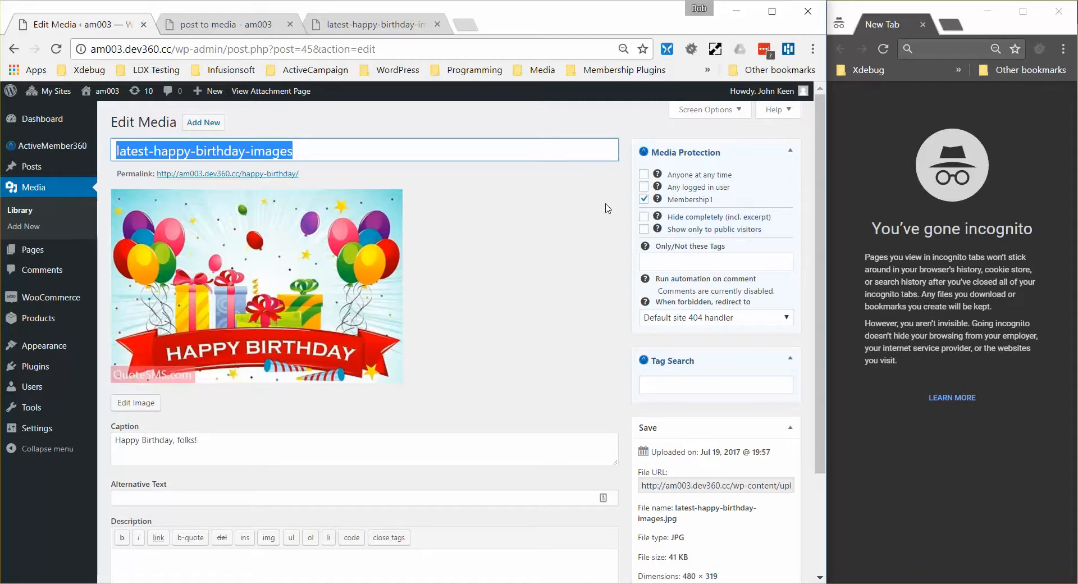
Copy the birthday image's File URL into its Alternative Text field
scroll(558, 258, down, 2)
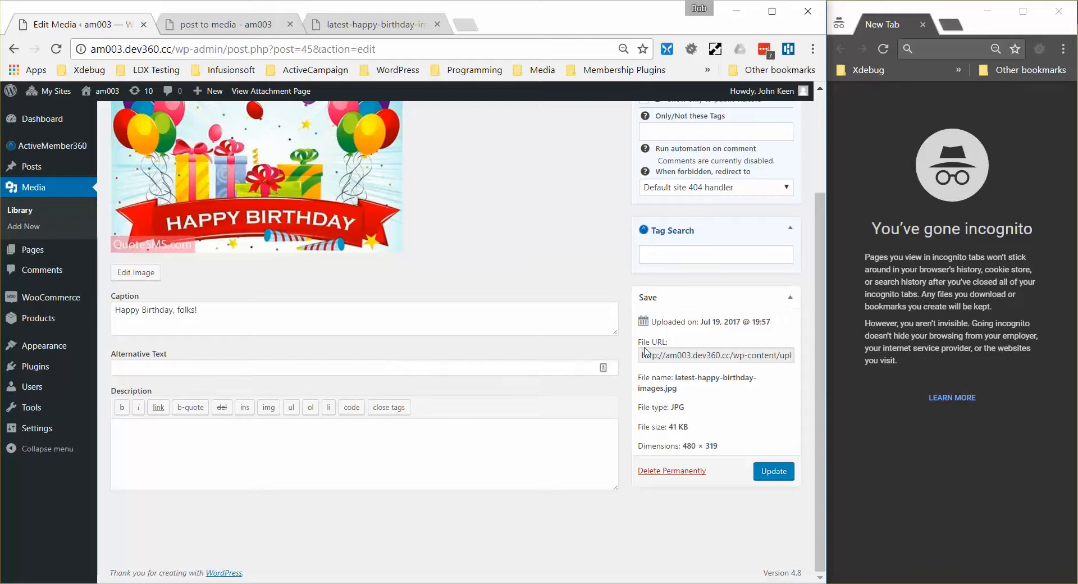
drag(637, 342, 672, 342)
click(675, 357)
triple_click(677, 359)
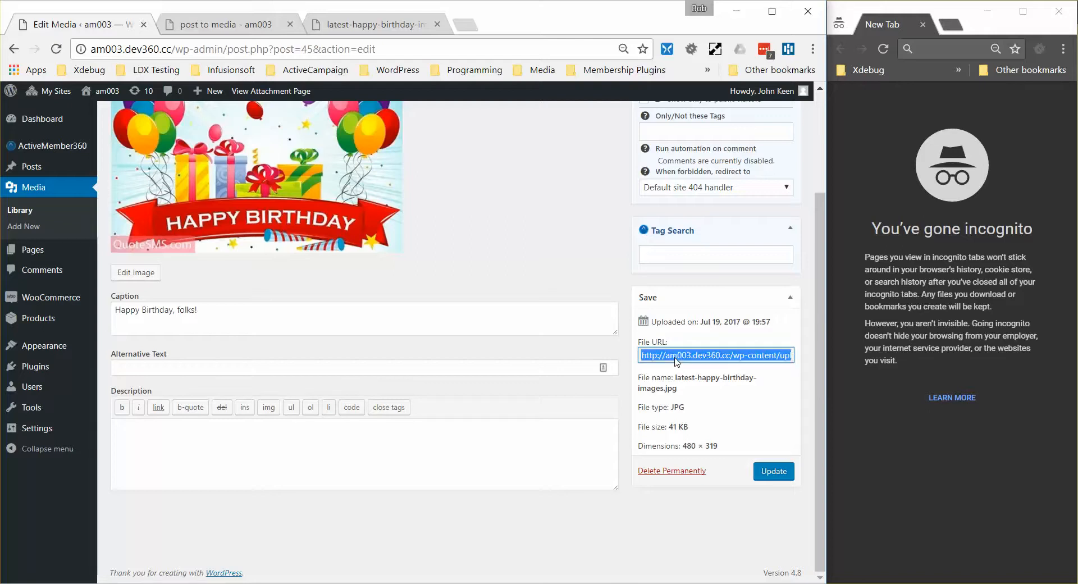
click(257, 372)
text(http://am003.dev360.cc/wp-content/uploads/sites/5/2017/07/latest-happy-birthday-images.jpg)
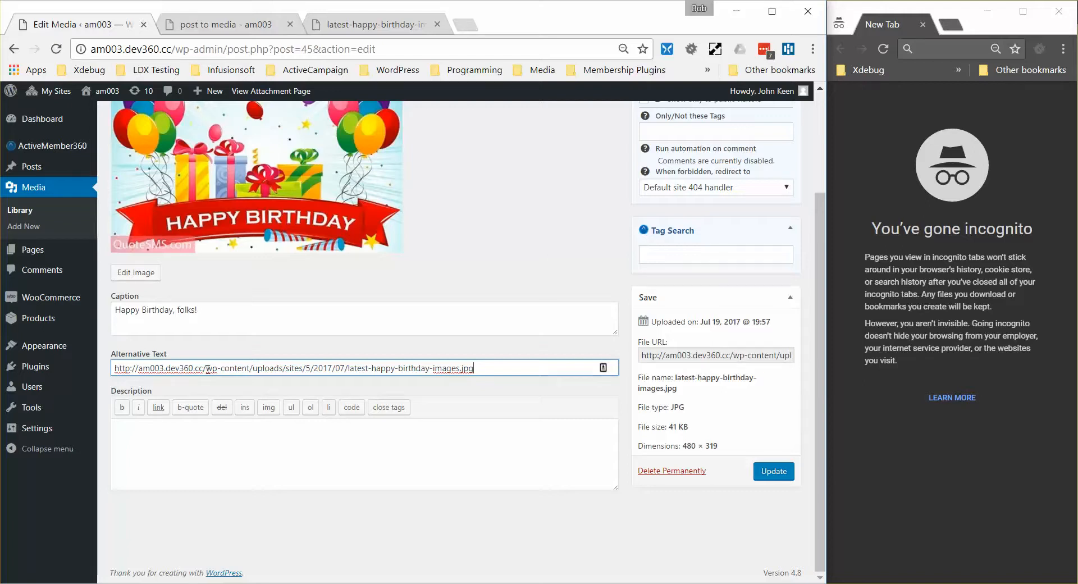
Highlight the domain and file path parts of the pasted URL, and clear the Alternative Text field
drag(206, 368, 114, 368)
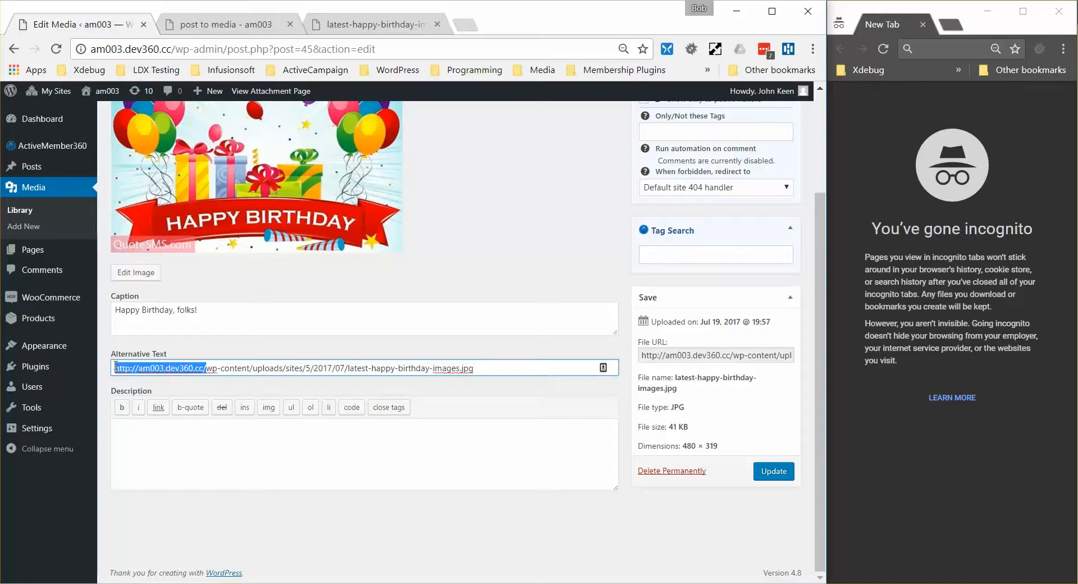
click(206, 369)
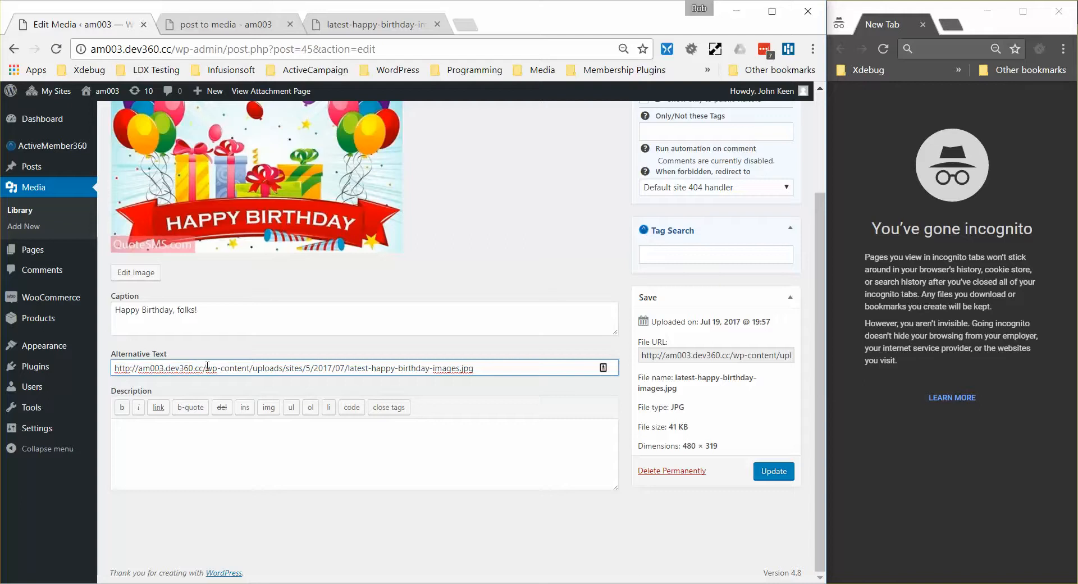
drag(206, 368, 499, 366)
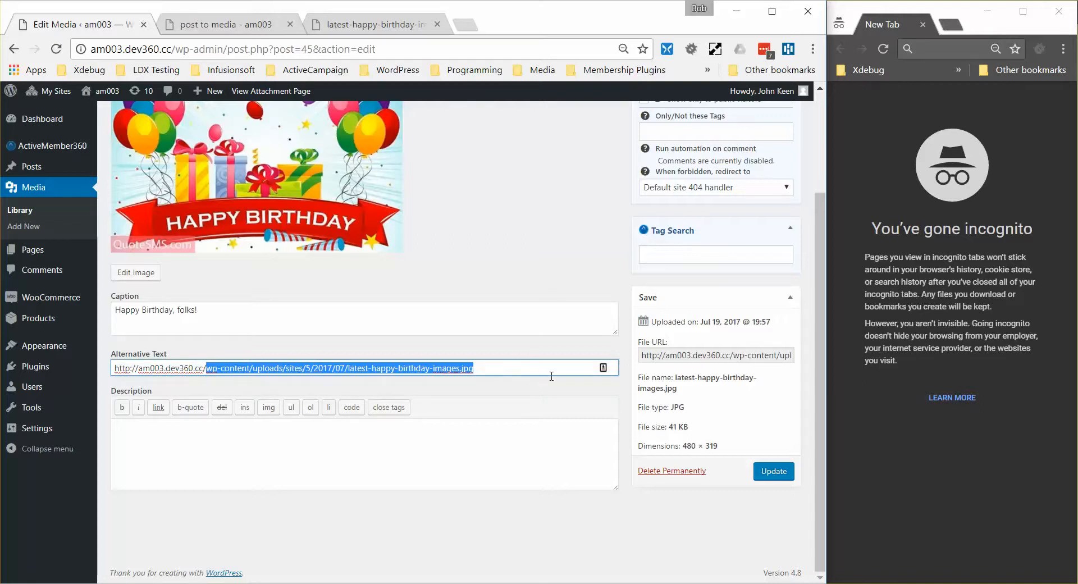
key(ctrl+a)
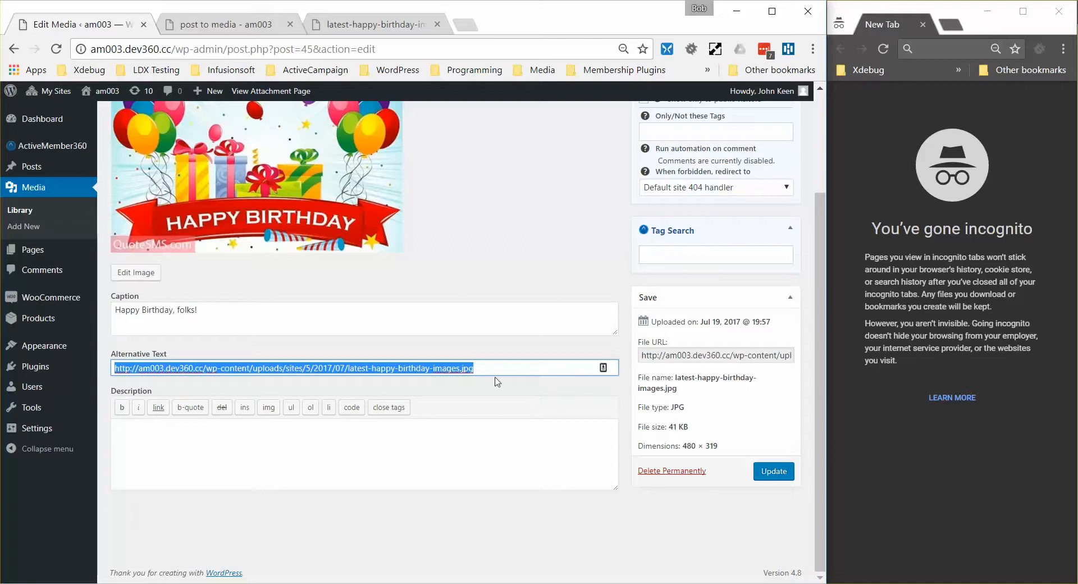
drag(488, 370, 109, 380)
key(BackSpace)
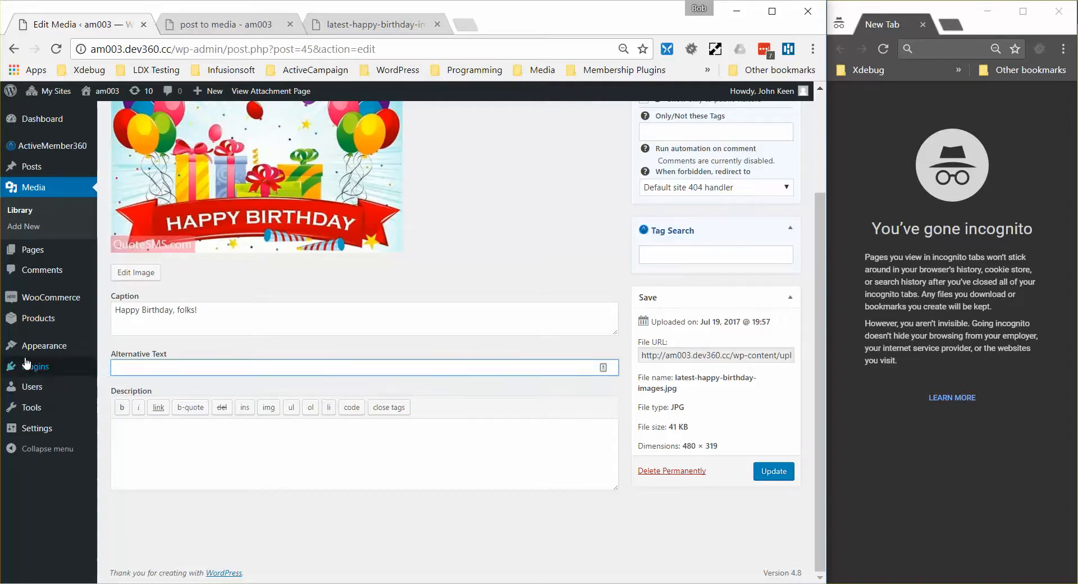
Close the "post to media" and "latest-happy-birthday-images" browser tabs, leaving only the Edit Media page open
scroll(241, 294, up, 1)
scroll(241, 294, up, 2)
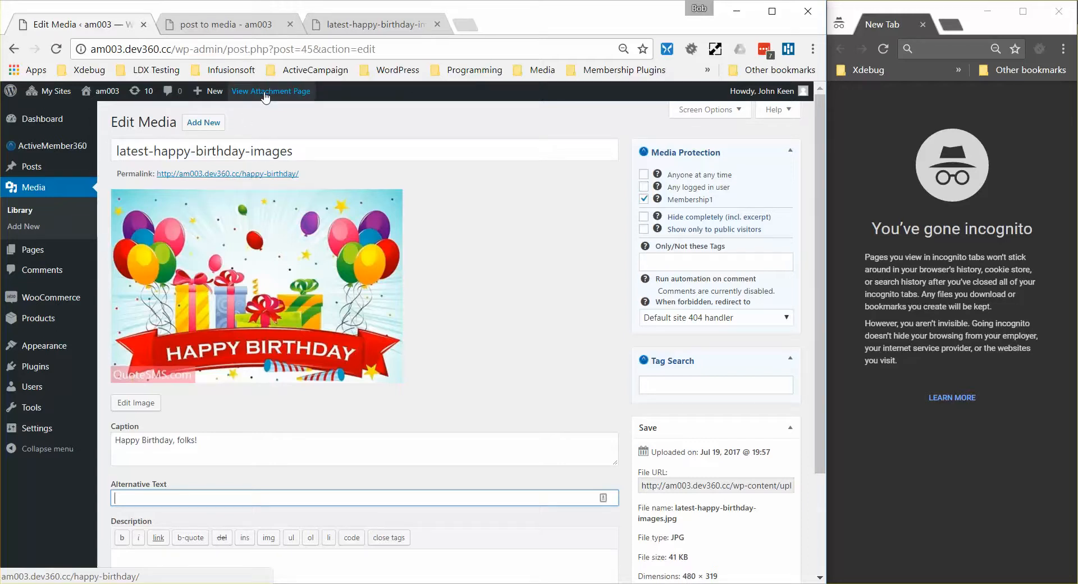
click(290, 25)
click(290, 25)
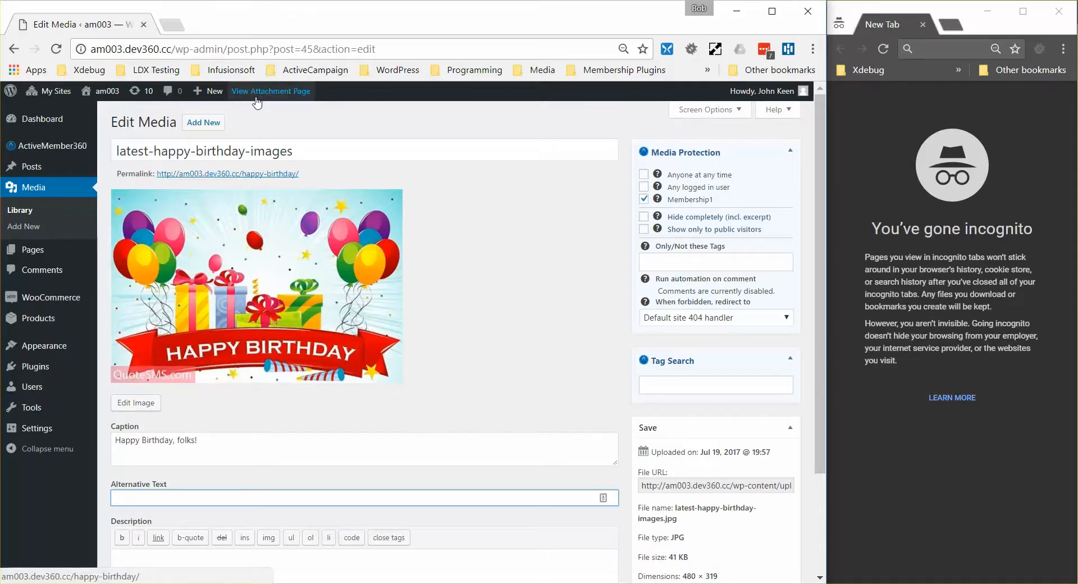
Open the birthday image's attachment page in a new tab and open the full image file from it
right_click(256, 96)
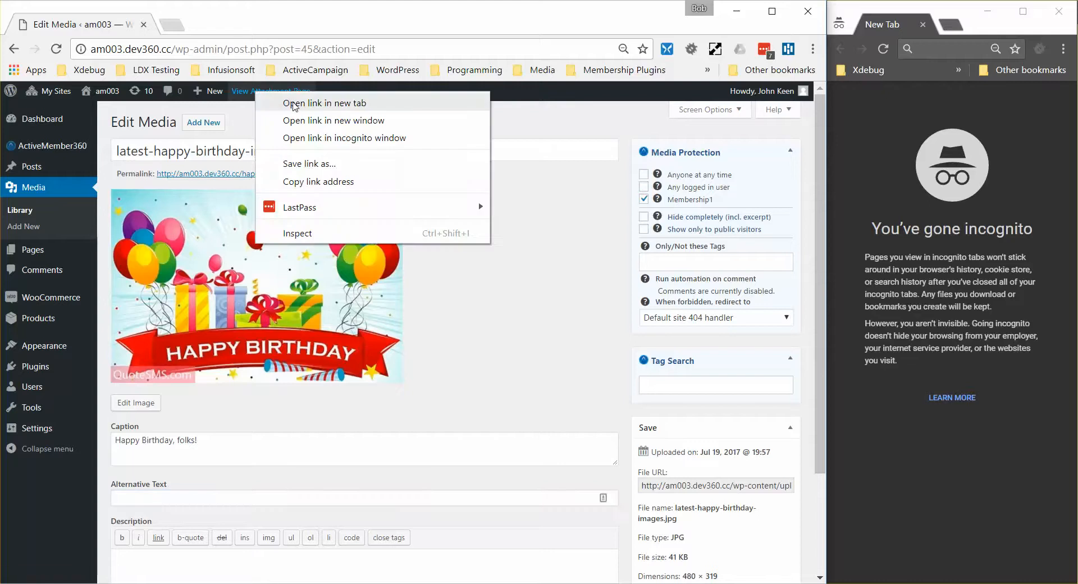
click(295, 105)
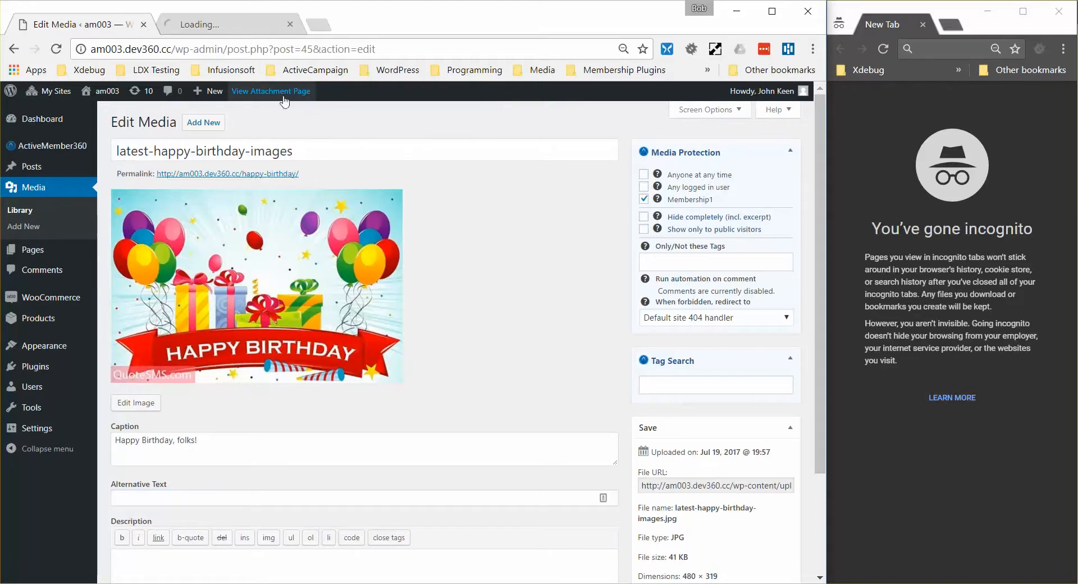
click(215, 26)
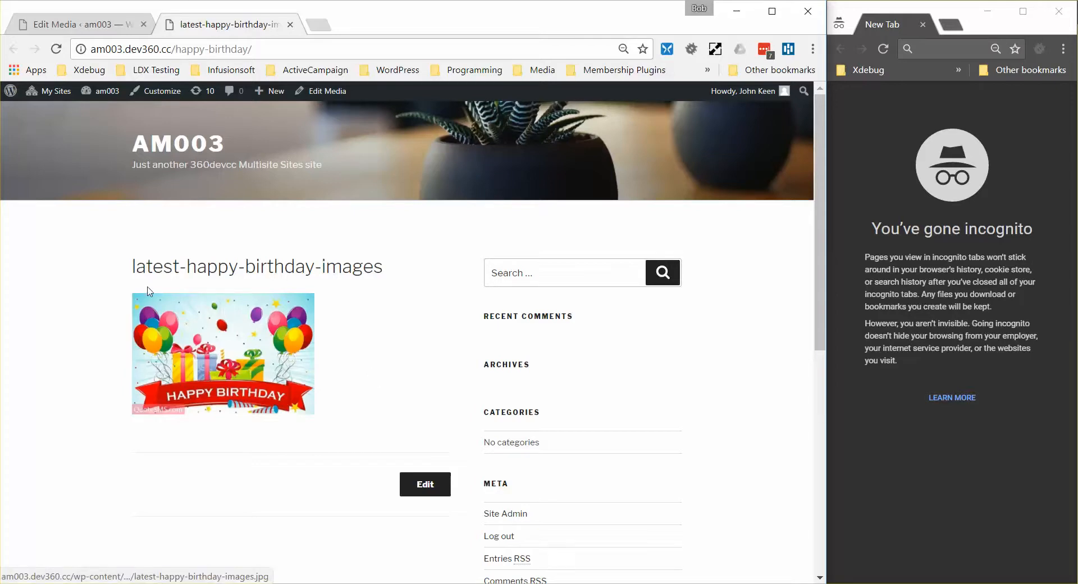
click(225, 348)
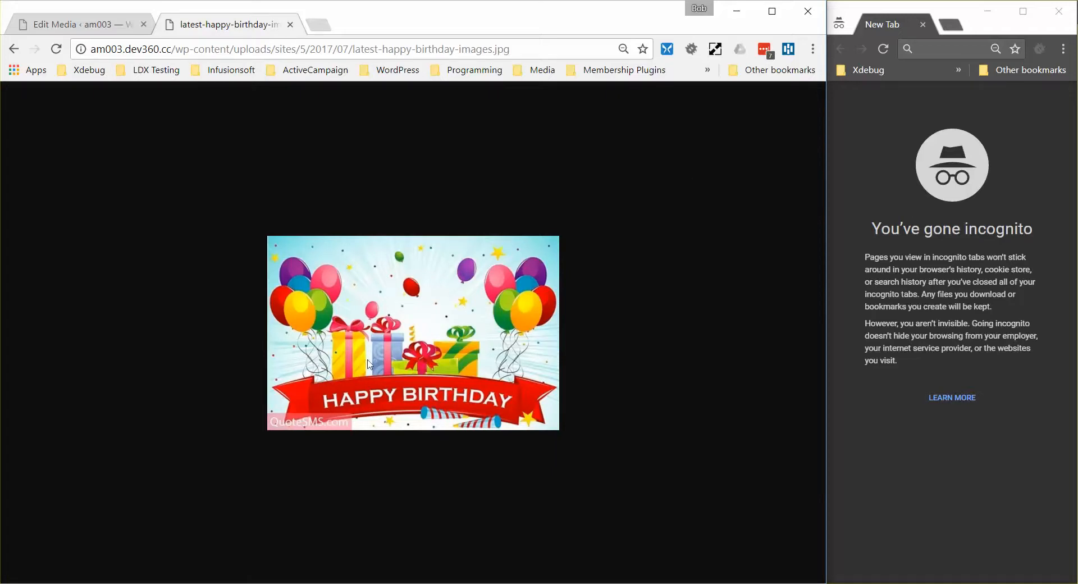
Copy the direct image address, load it in the incognito window, and temporarily widen that window to inspect the image
drag(523, 51, 77, 52)
key(ctrl+c)
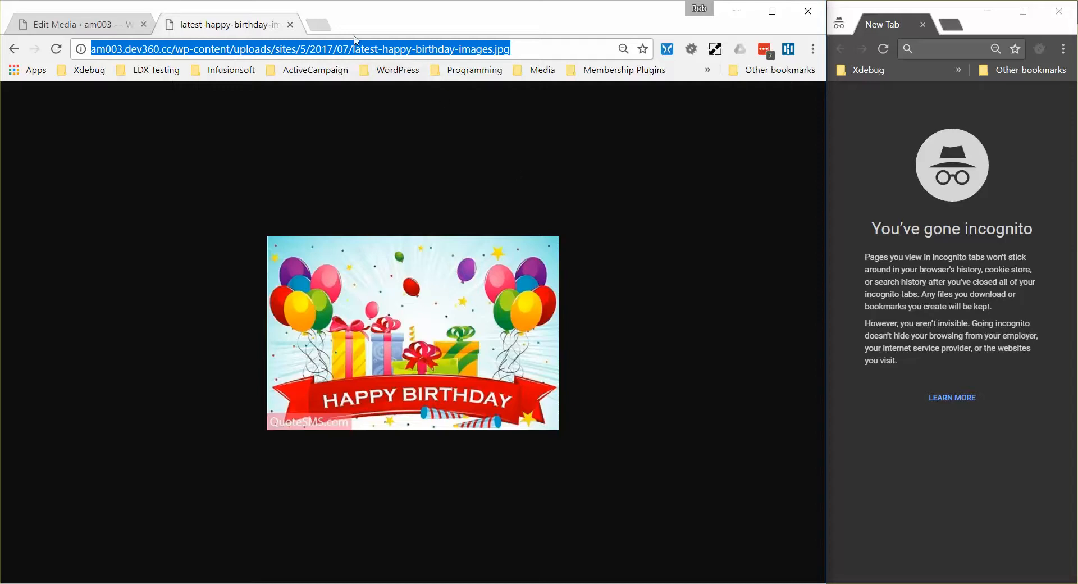
click(931, 49)
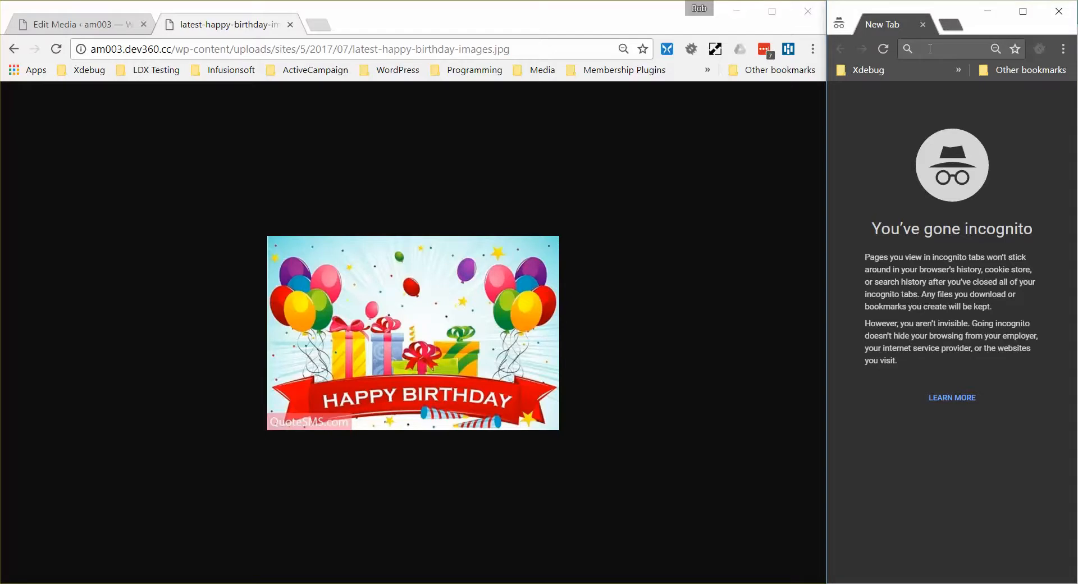
key(ctrl+v)
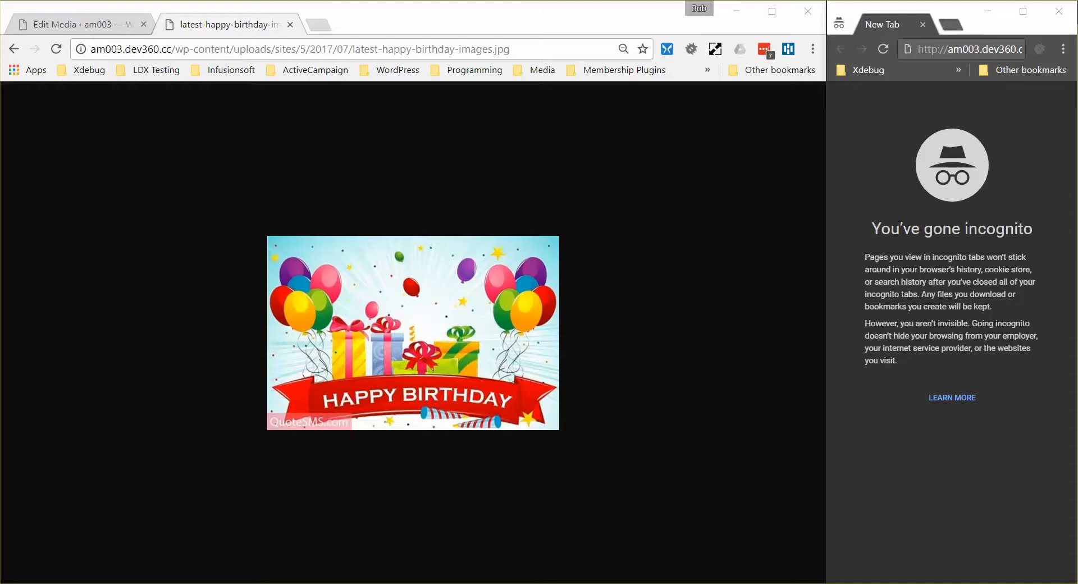
click(960, 49)
key(Return)
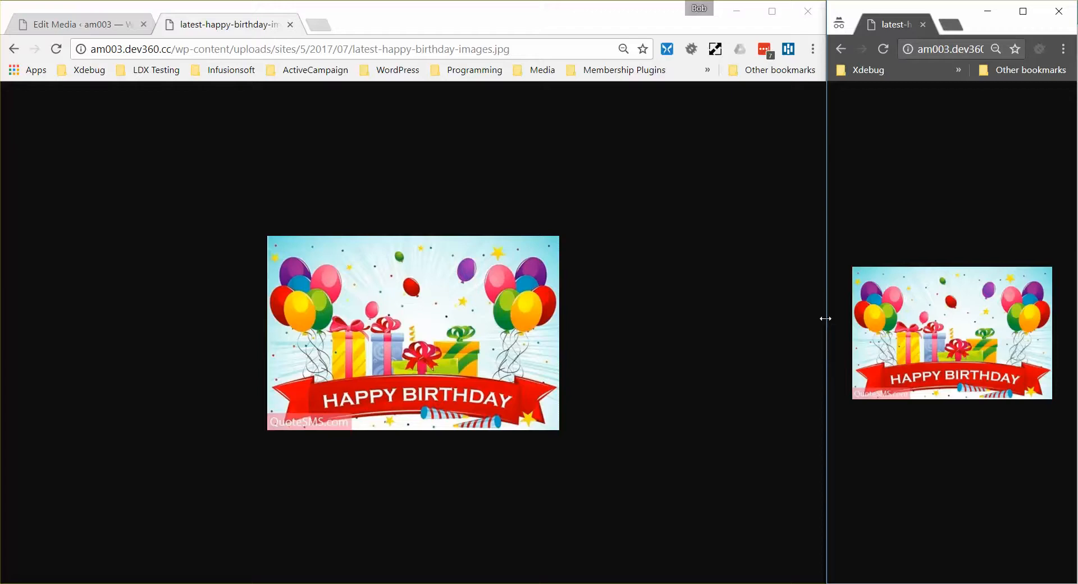
drag(825, 318, 632, 318)
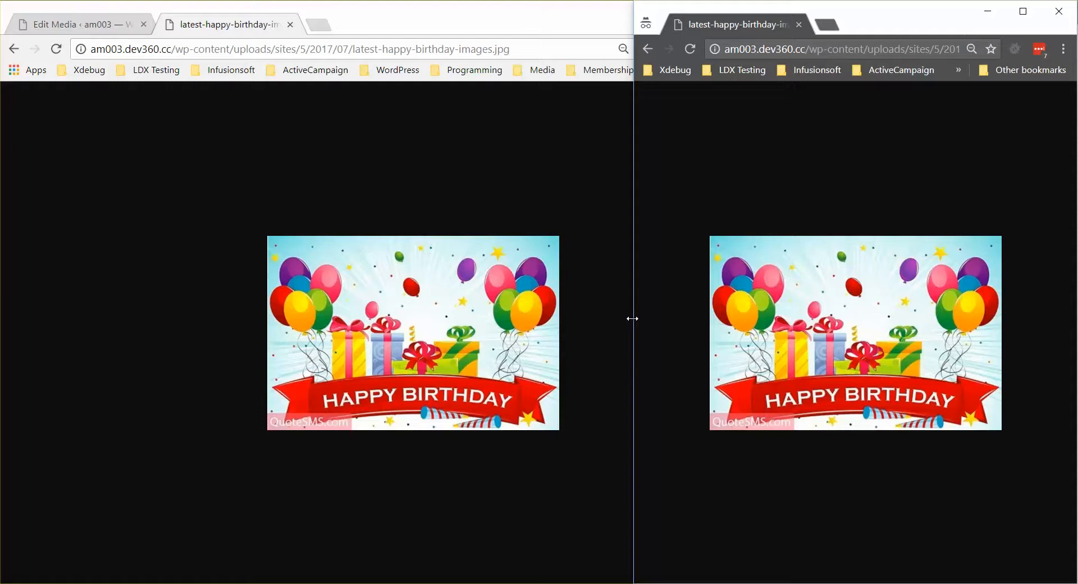
drag(632, 318, 825, 328)
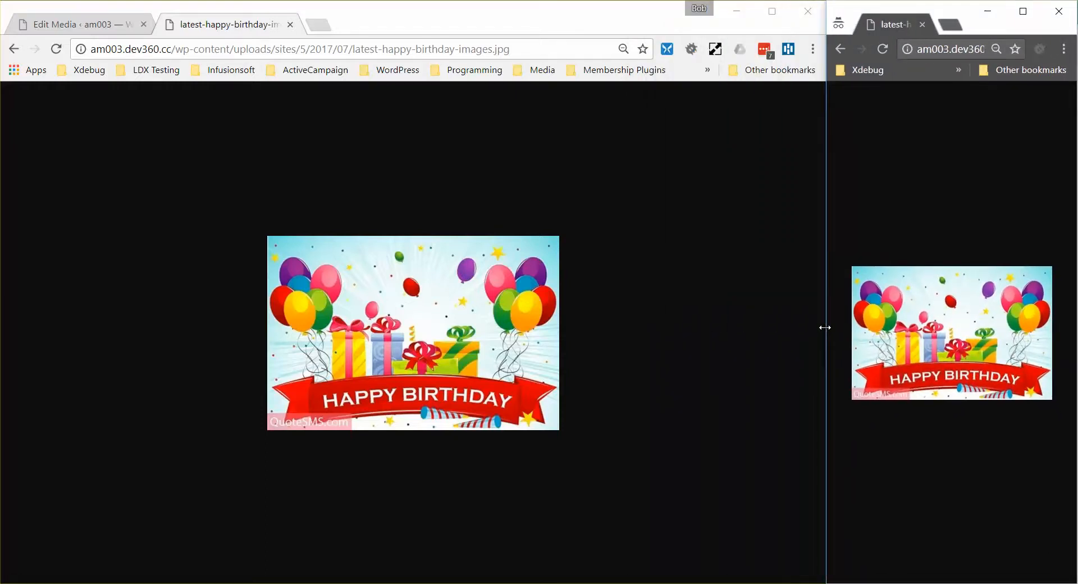
Close the direct image tab and switch to the terminal window editing .htaccess in wp-content/uploads
click(745, 333)
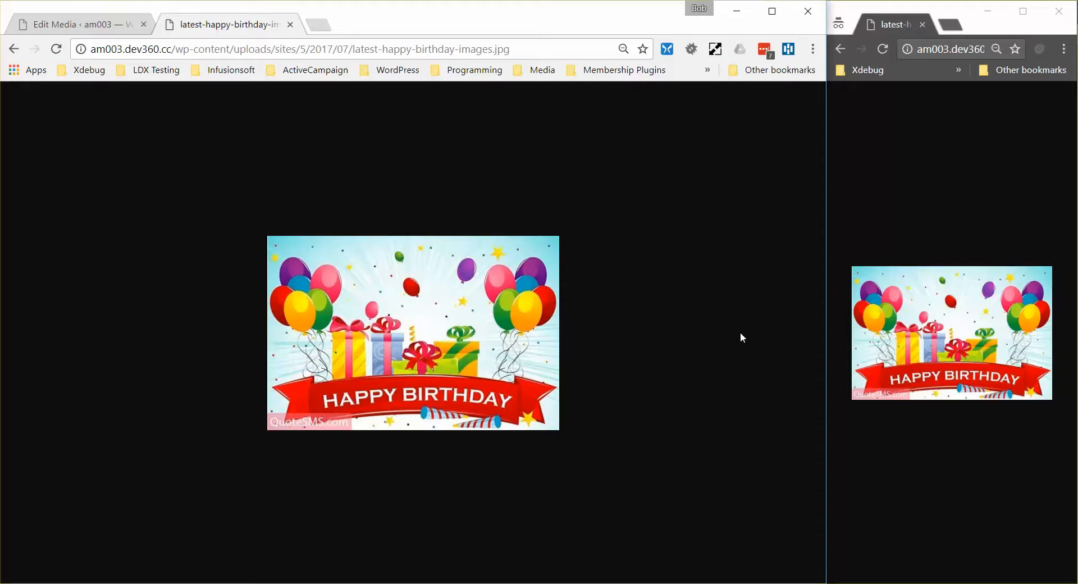
click(290, 24)
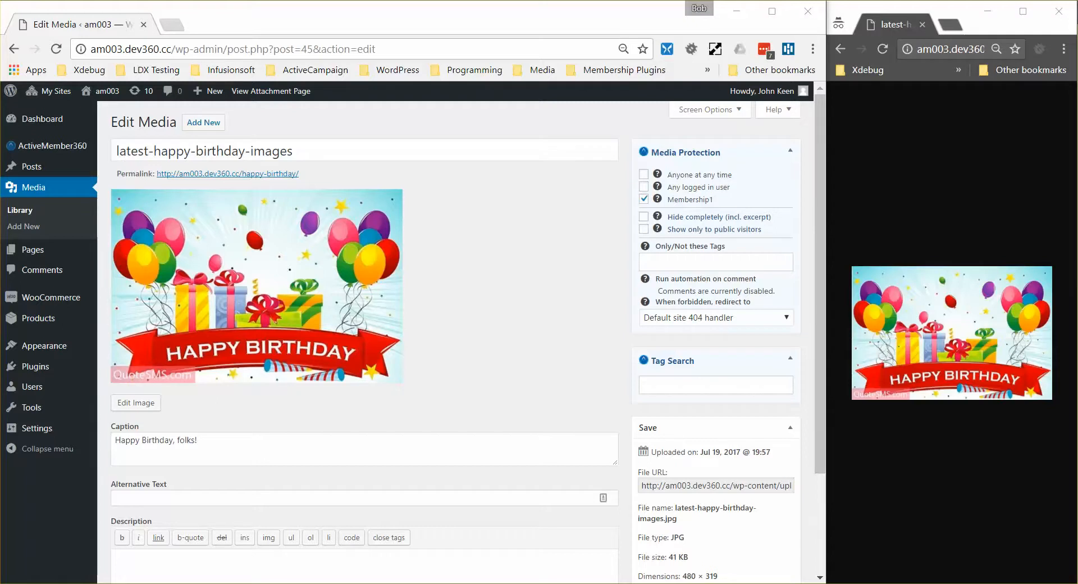
key(alt+Tab)
drag(349, 104, 302, 51)
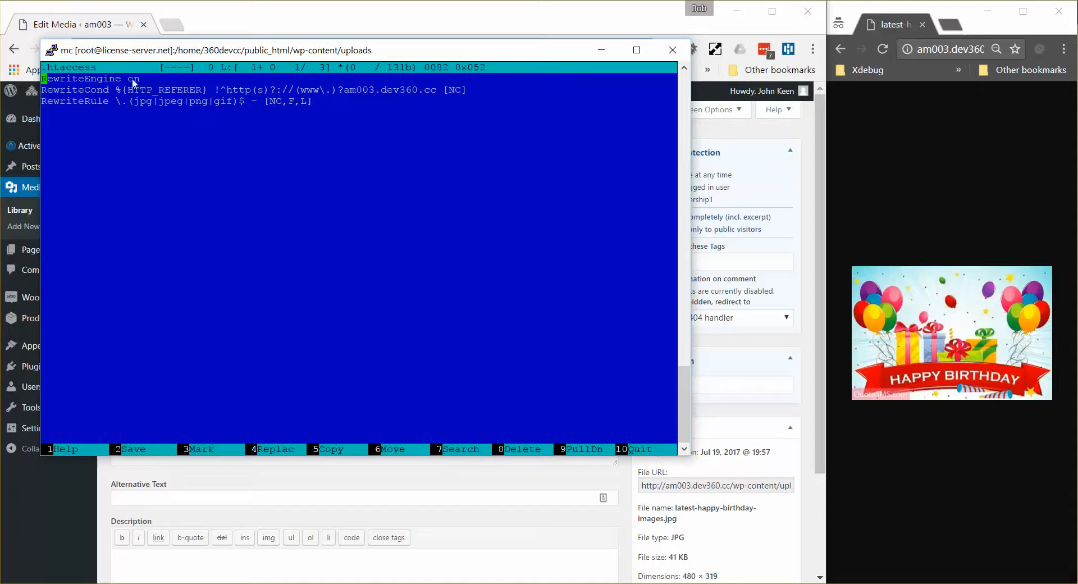
Highlight the three rewrite lines that restrict jpg, jpeg, png and gif files, and save the .htaccess file
drag(44, 92, 45, 115)
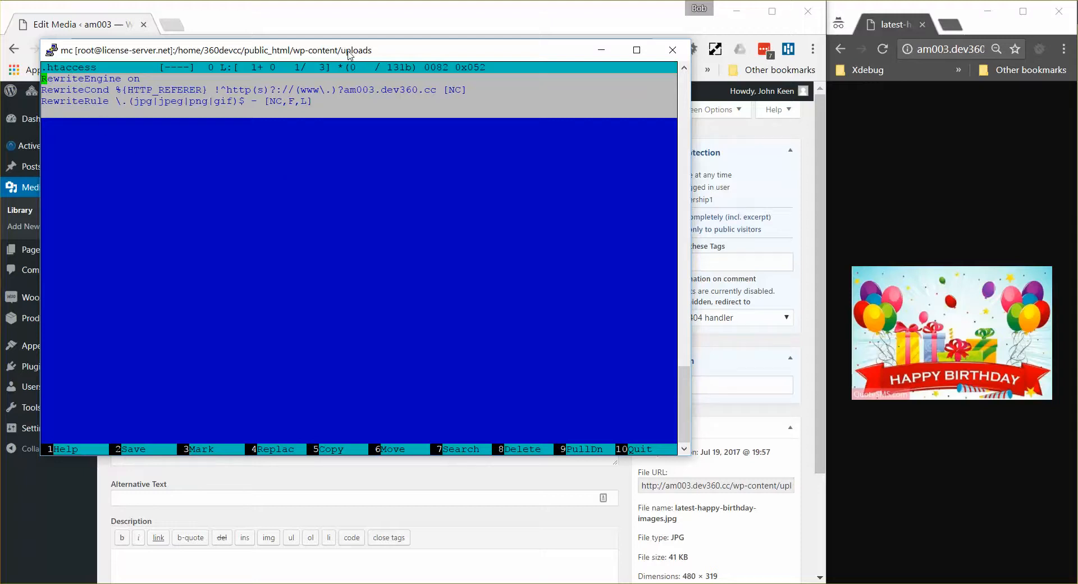
click(349, 100)
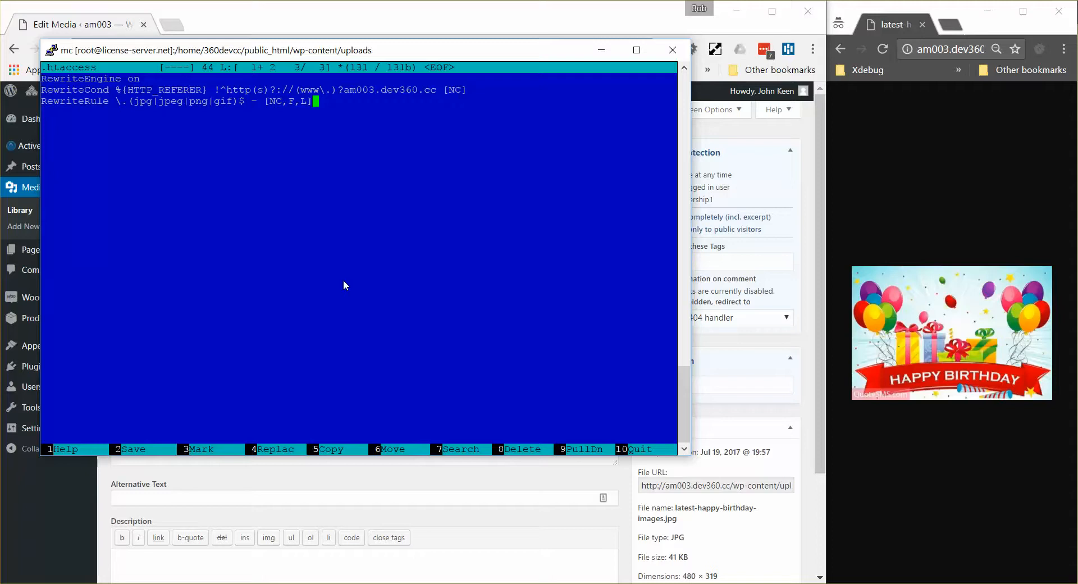
key(F2)
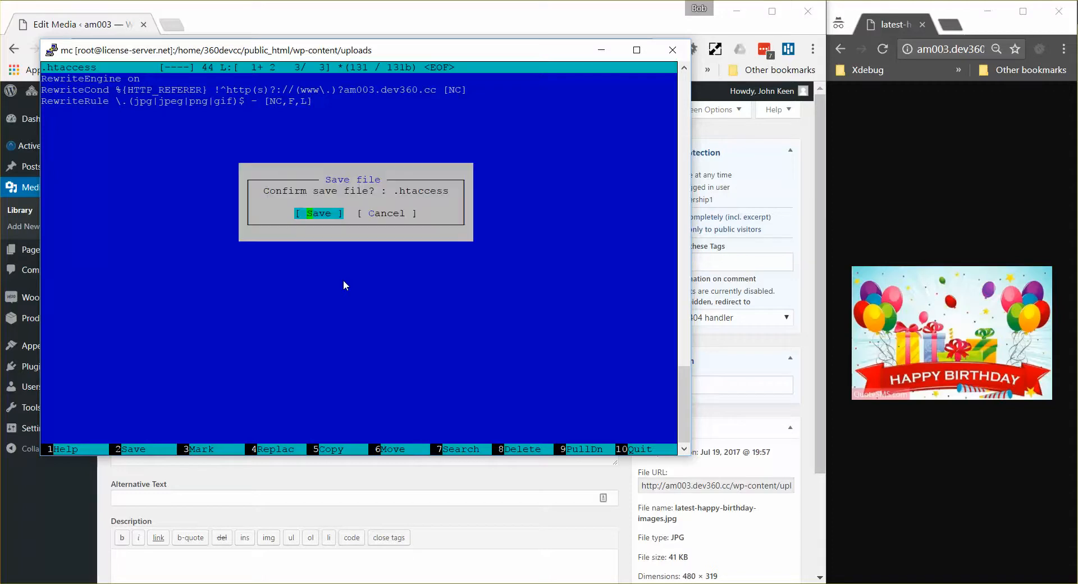
key(Return)
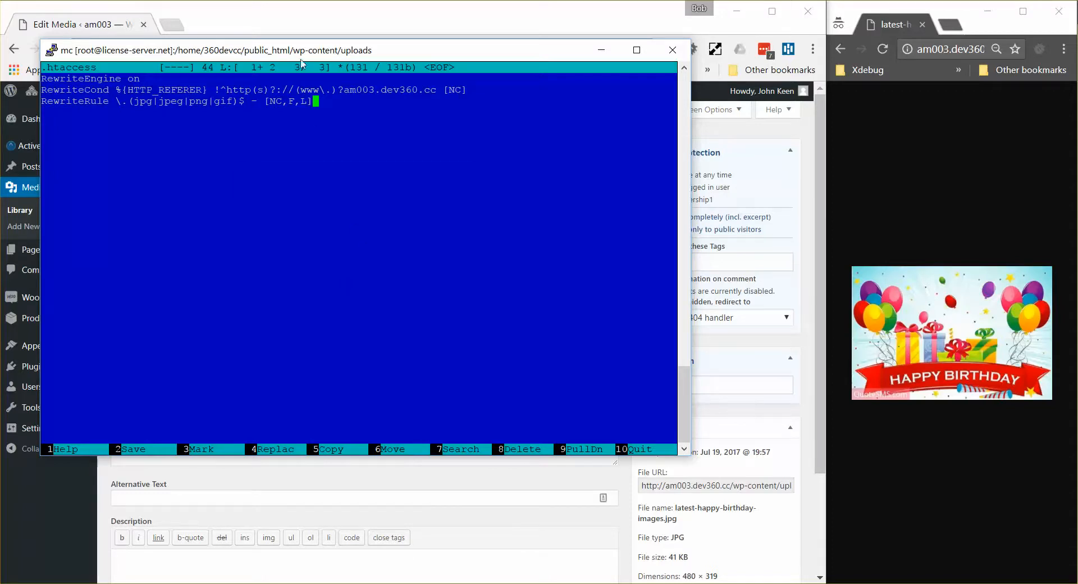
Move the terminal out of the way and reload the direct birthday image address in the incognito window
drag(297, 49, 1077, 68)
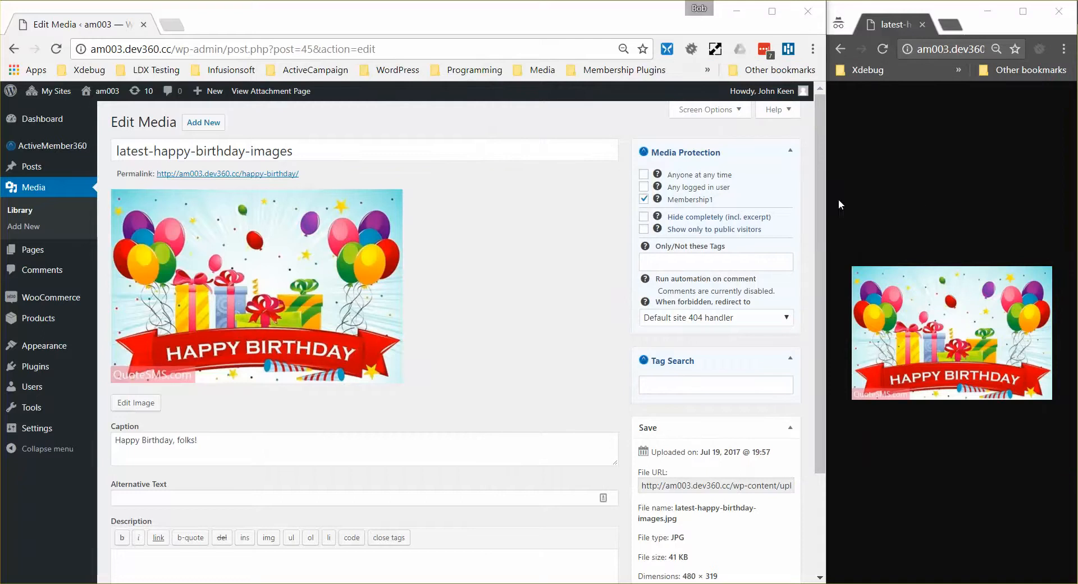
click(878, 218)
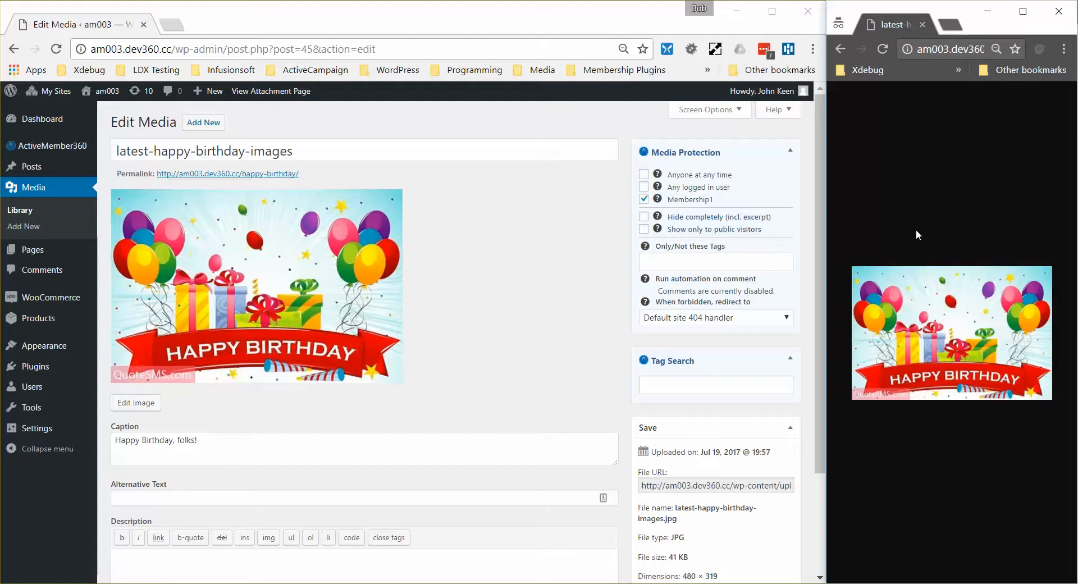
click(882, 50)
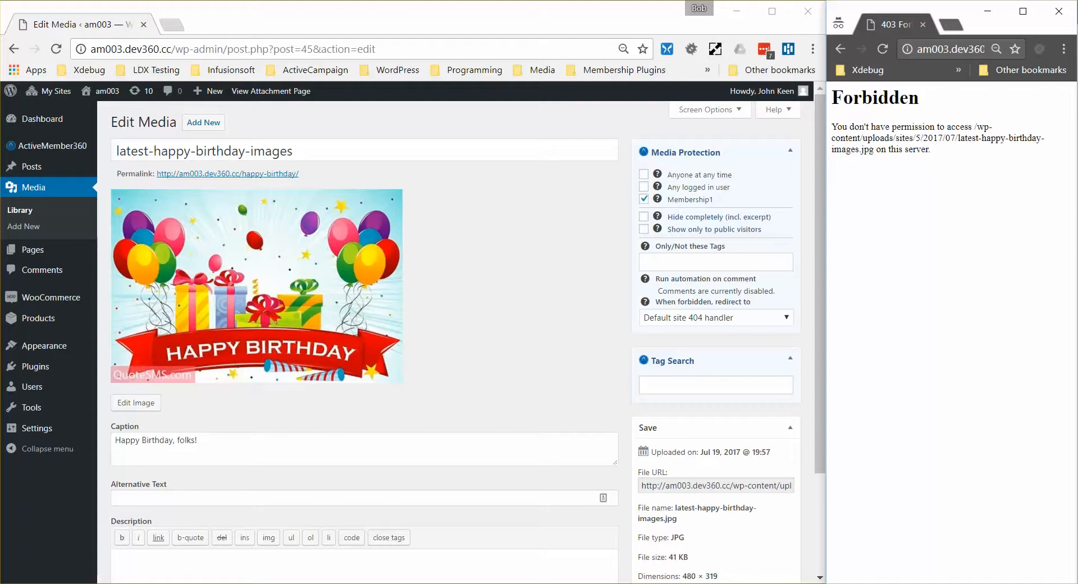
Bring the terminal back briefly to review the .htaccess rules, and open the birthday image's attachment permalink in the incognito window
drag(1077, 118, 483, 134)
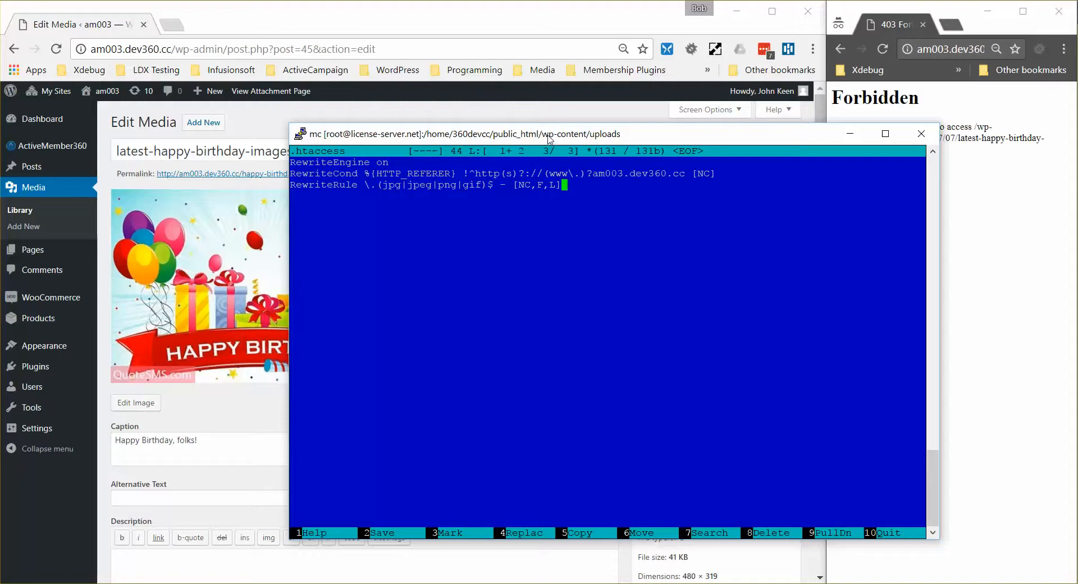
drag(549, 138, 1077, 135)
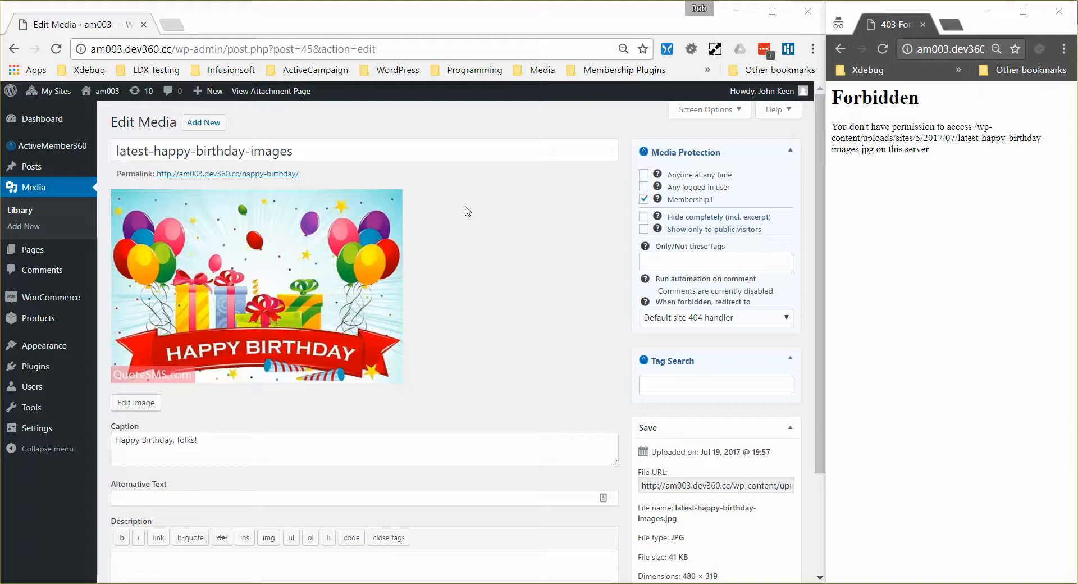
right_click(224, 175)
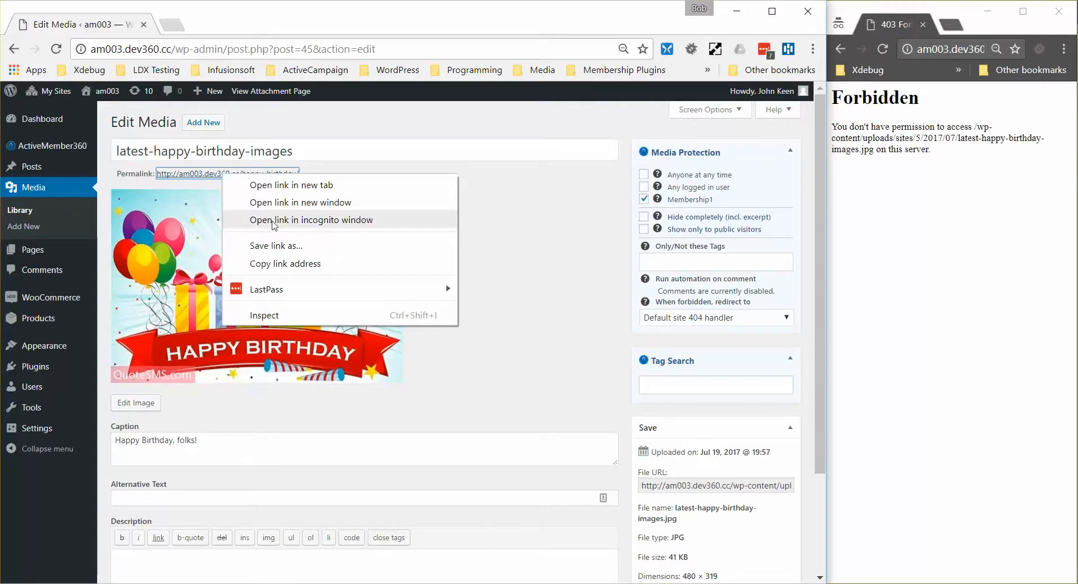
click(274, 225)
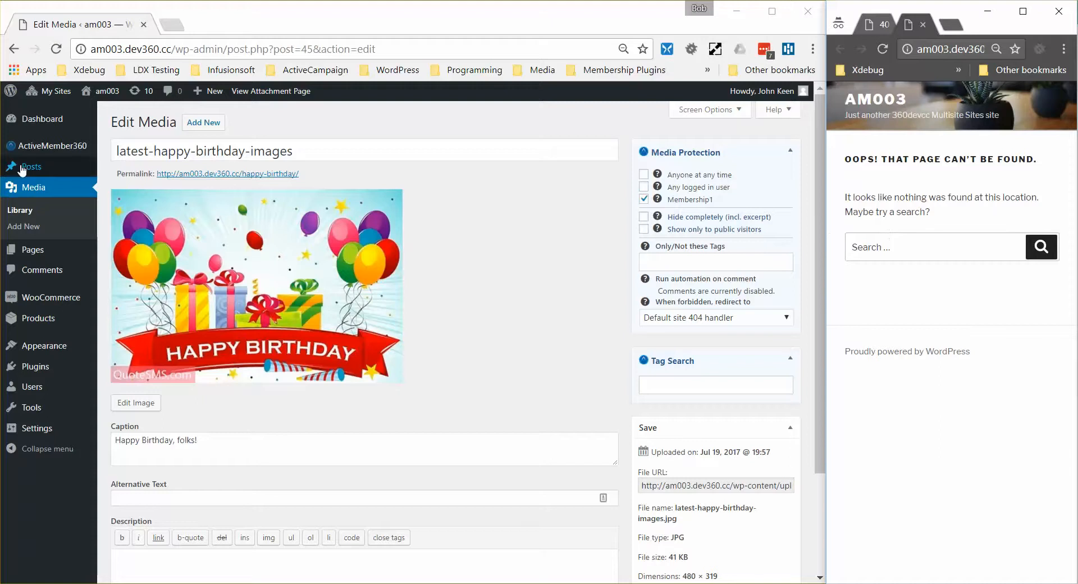
Open the Add New Post editor in a new tab and switch to it
mouse_move(28, 167)
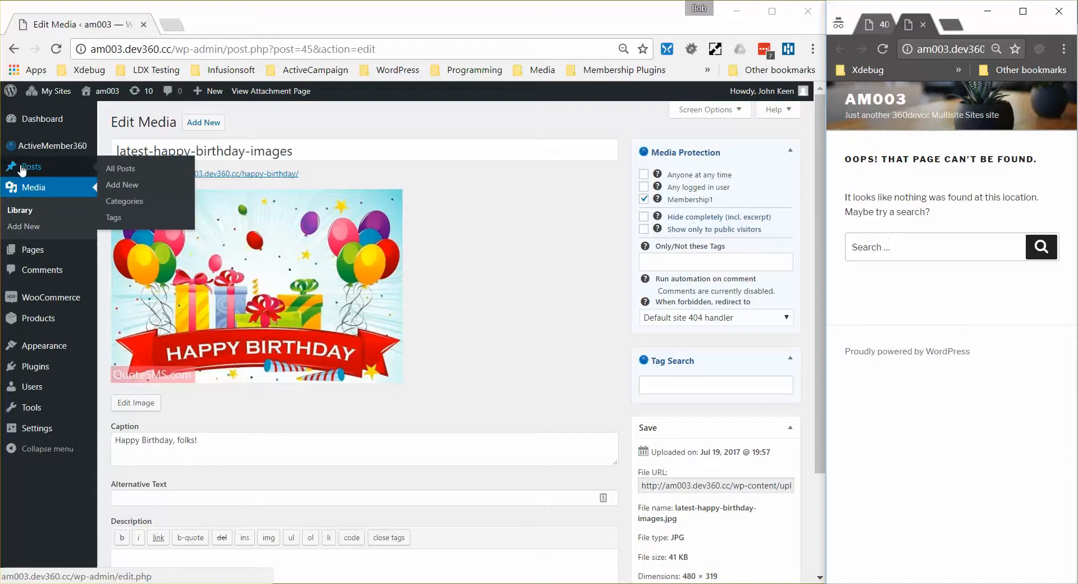
right_click(124, 190)
click(169, 195)
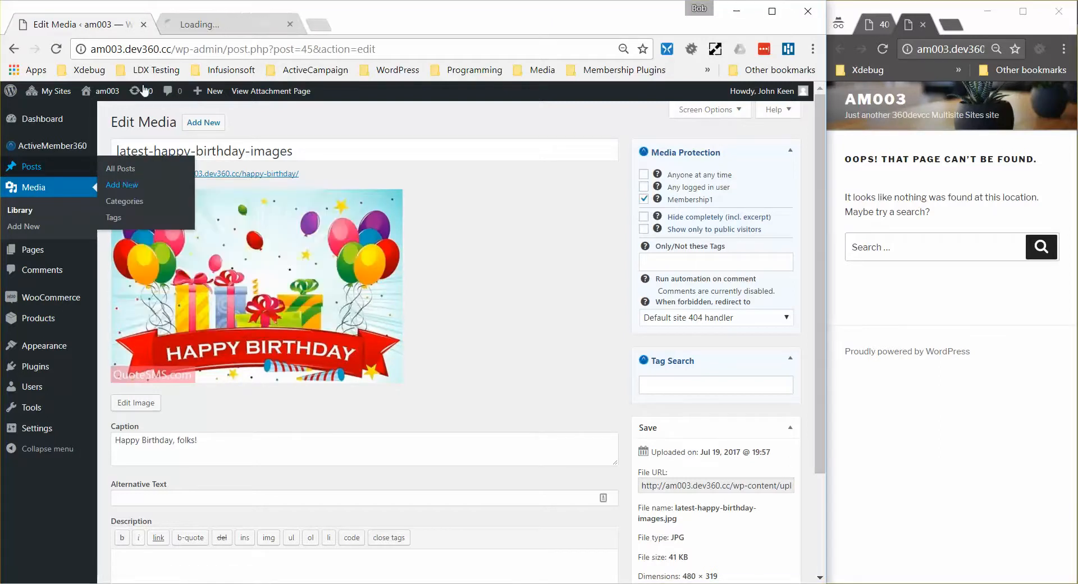
click(200, 25)
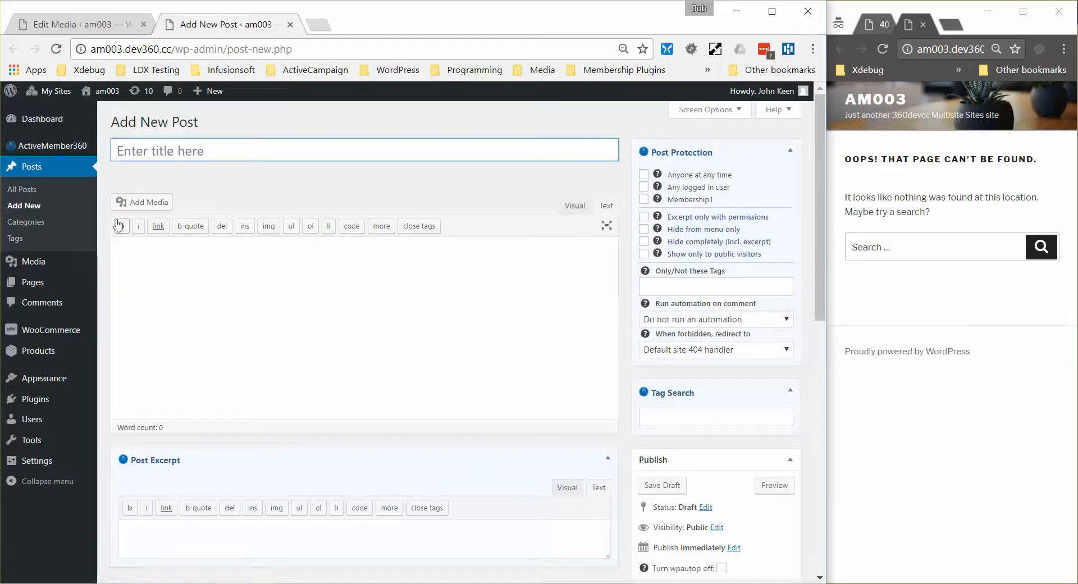
Create a gallery from the Drip Sequencing and Happy Birthday images and insert it into the post
click(145, 205)
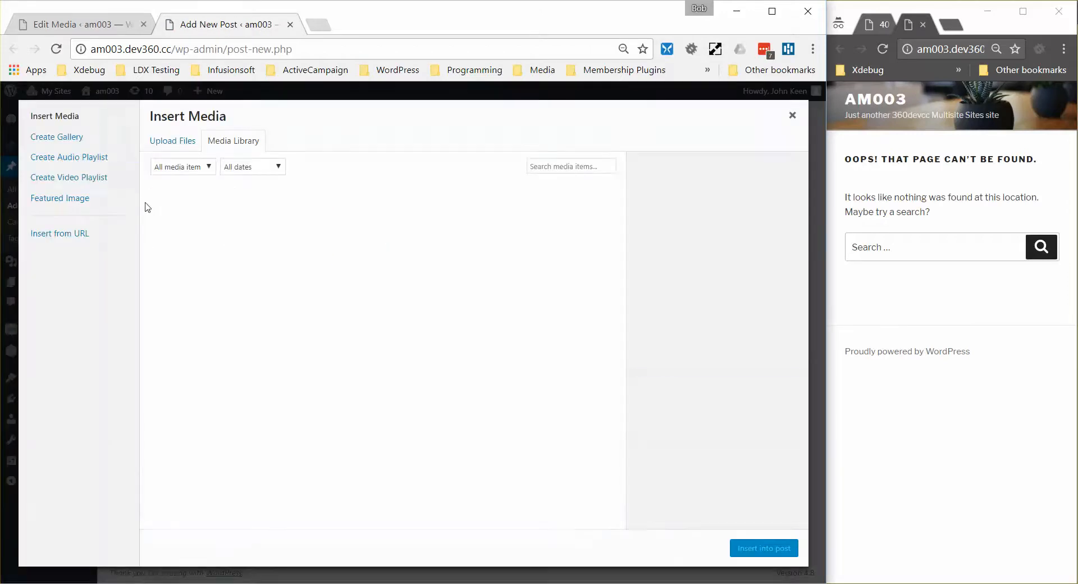
click(44, 142)
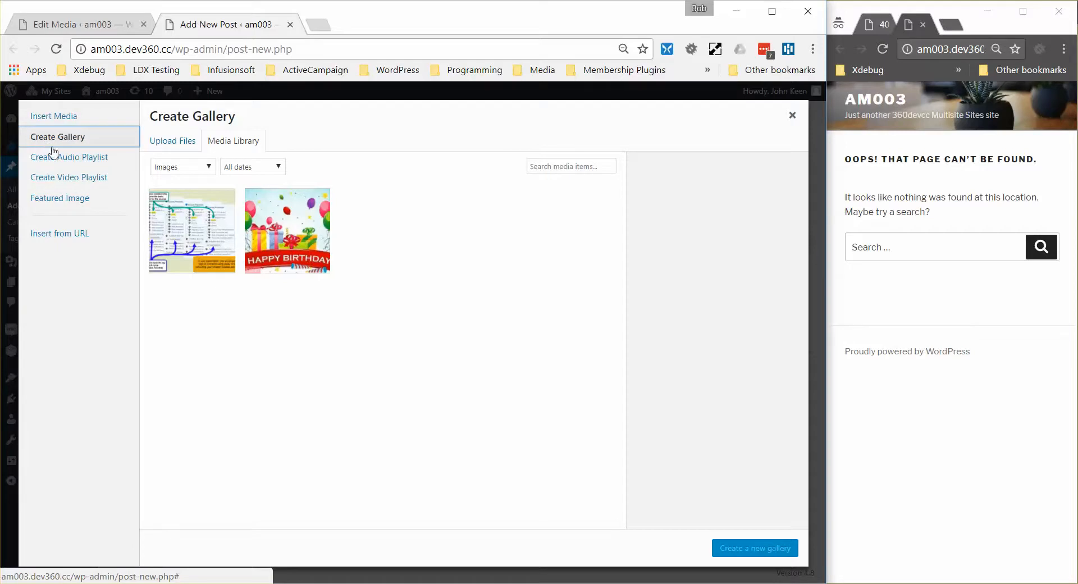
click(185, 230)
click(299, 235)
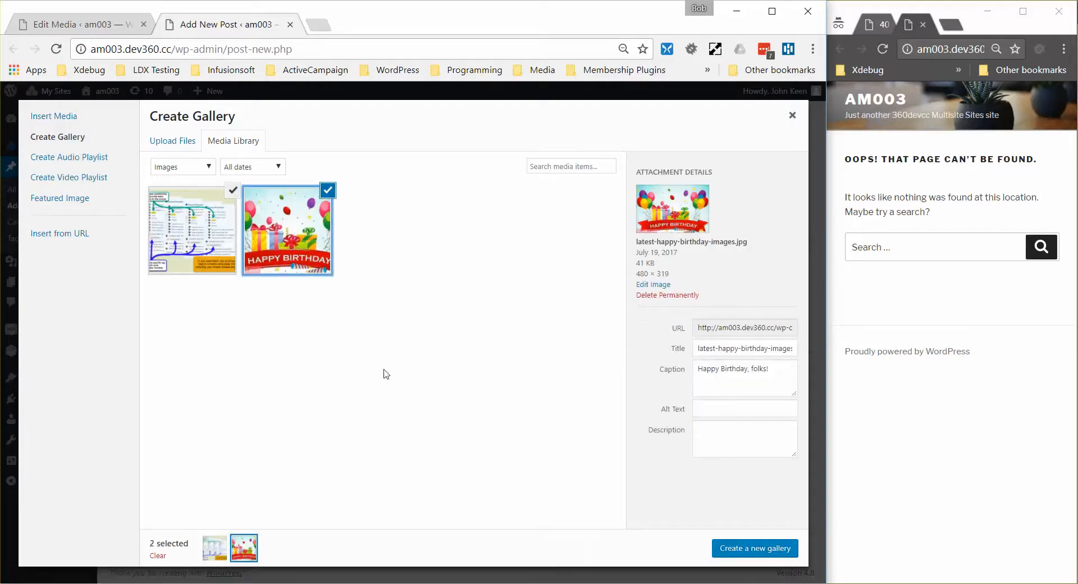
click(732, 556)
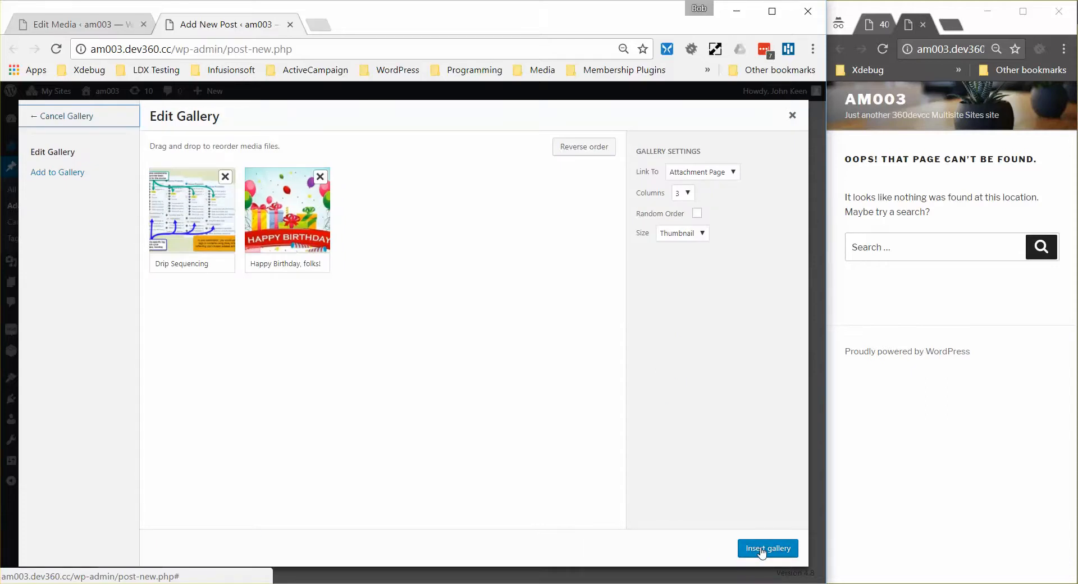
click(762, 551)
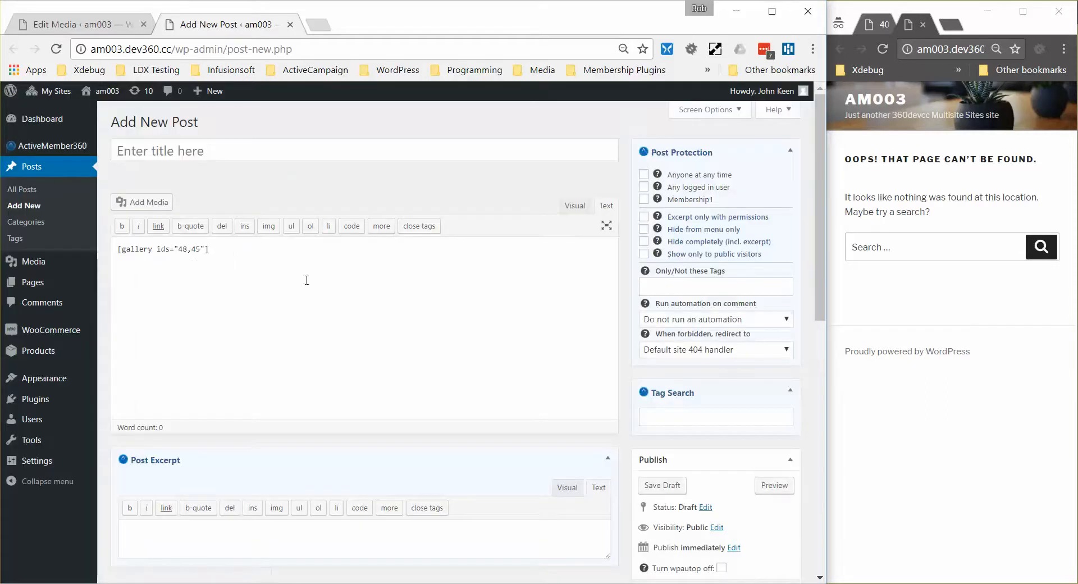
Highlight the inserted gallery shortcode, title the post "My Gallery", and publish it
drag(114, 252, 217, 252)
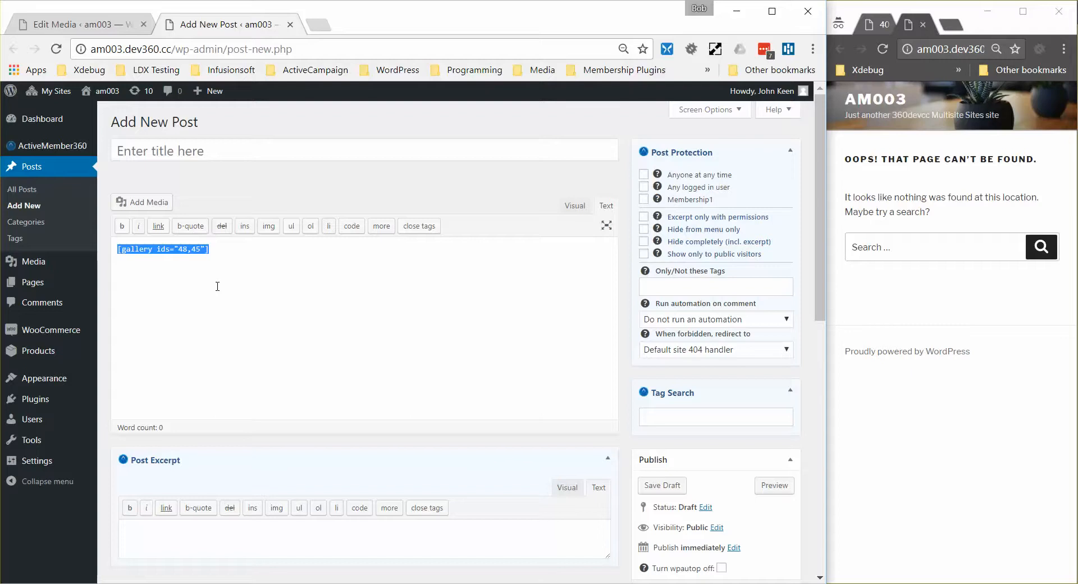
click(133, 156)
text(My Galle)
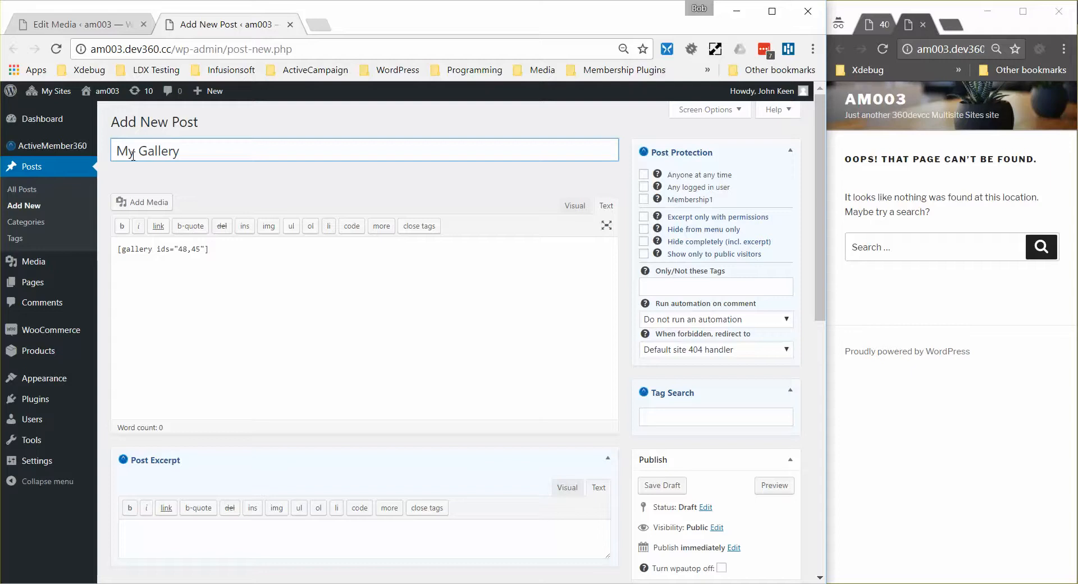
text(ry)
scroll(459, 297, down, 4)
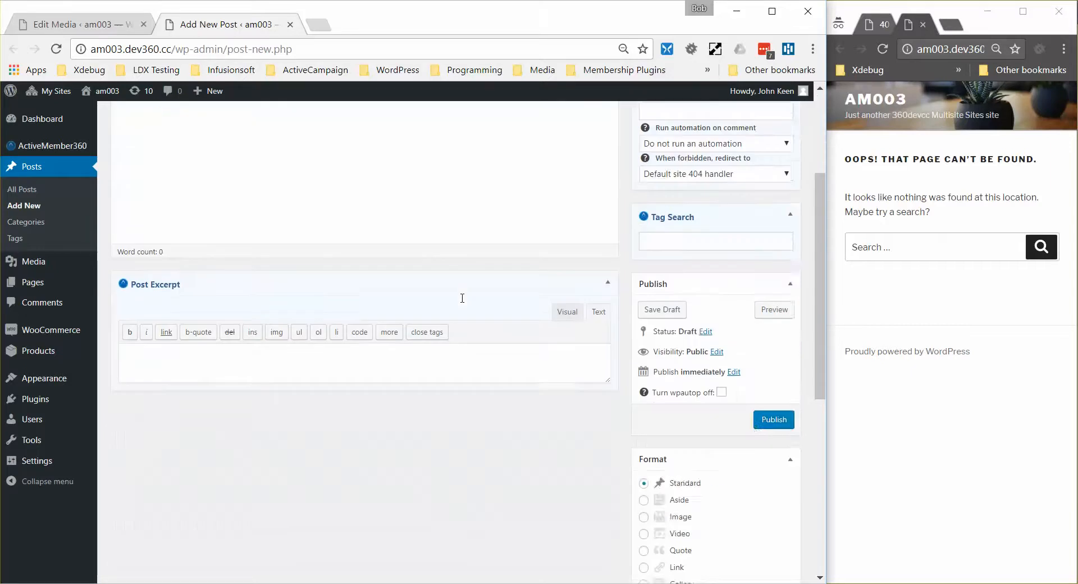
click(767, 369)
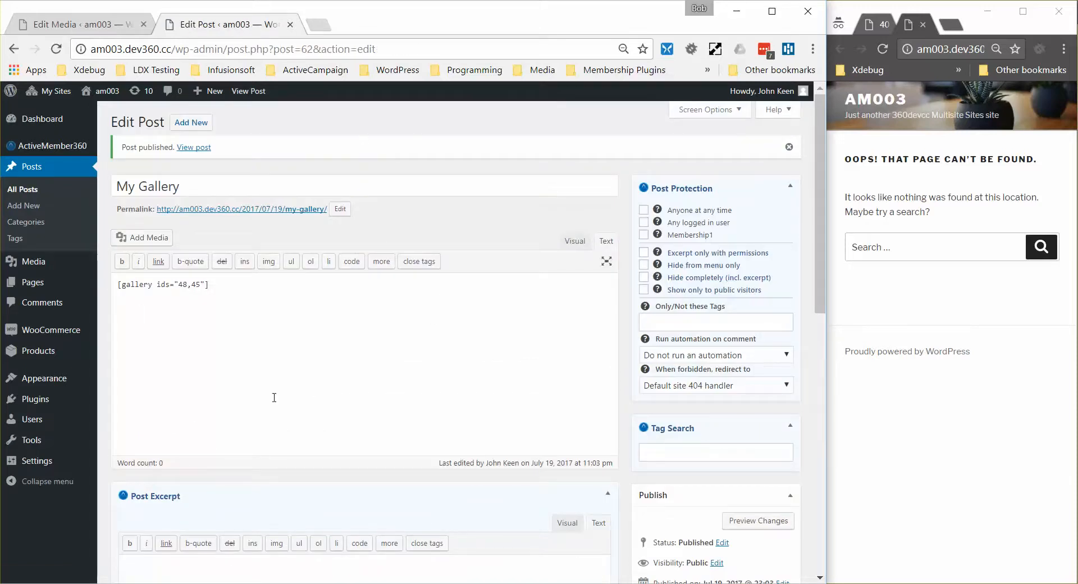
Open the My Gallery post's permalink in a new tab and switch to it
right_click(213, 217)
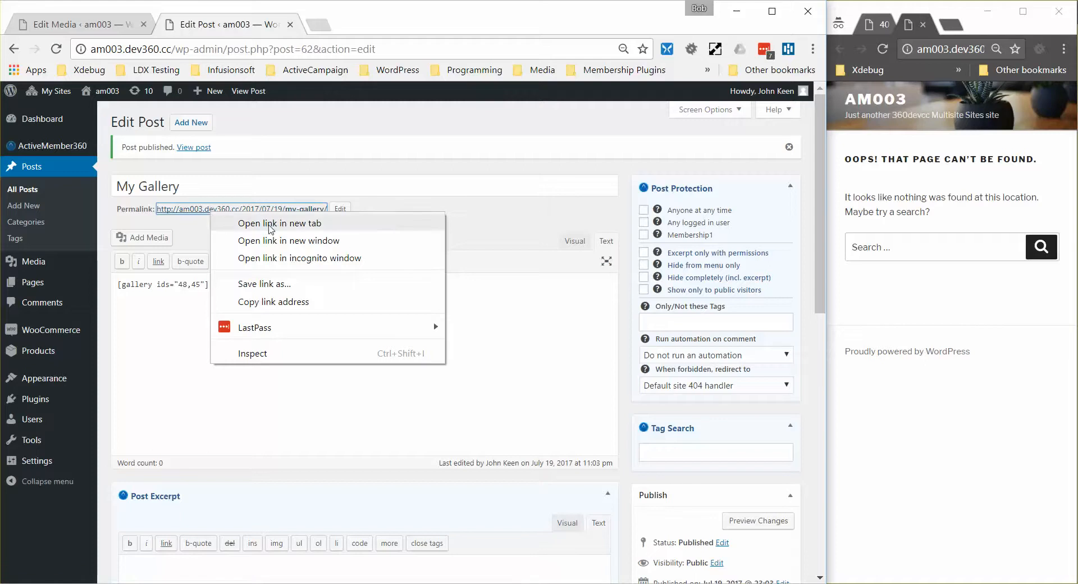
click(271, 224)
click(348, 24)
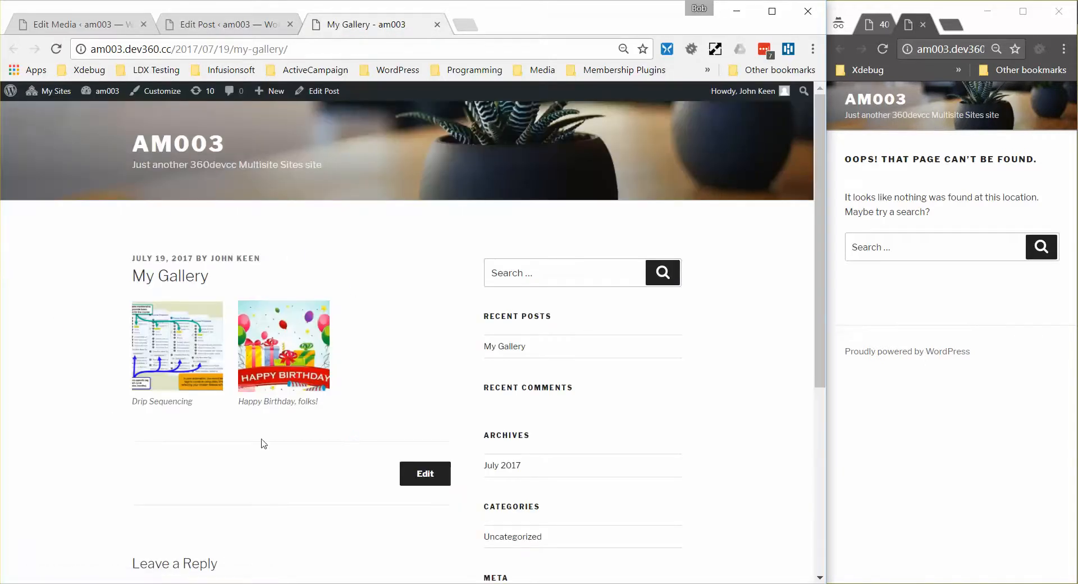
View the Drip Sequencing image's attachment page and full-size file from the gallery, and return to the My Gallery post
click(181, 344)
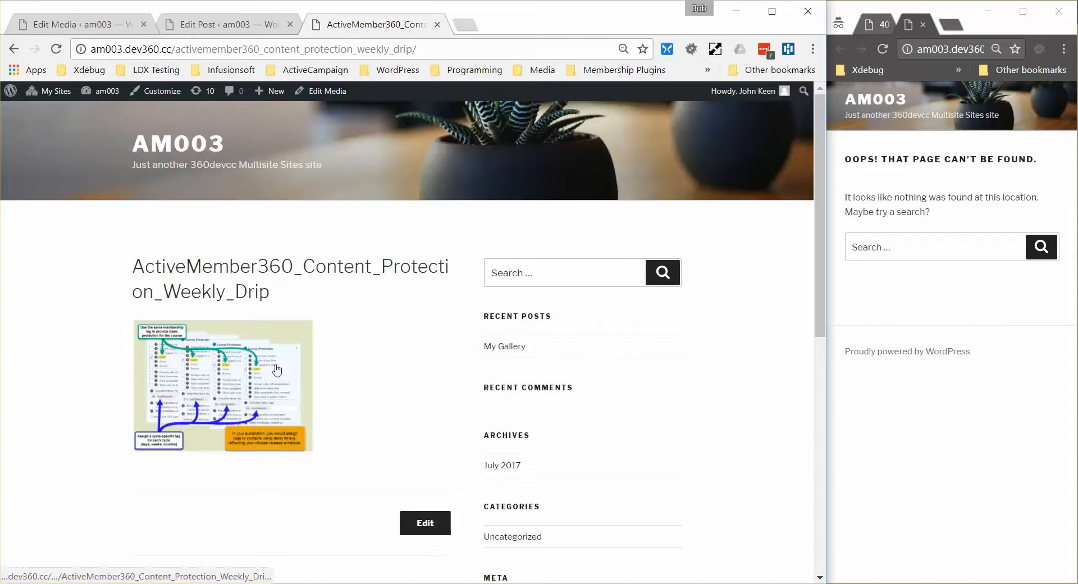
click(215, 376)
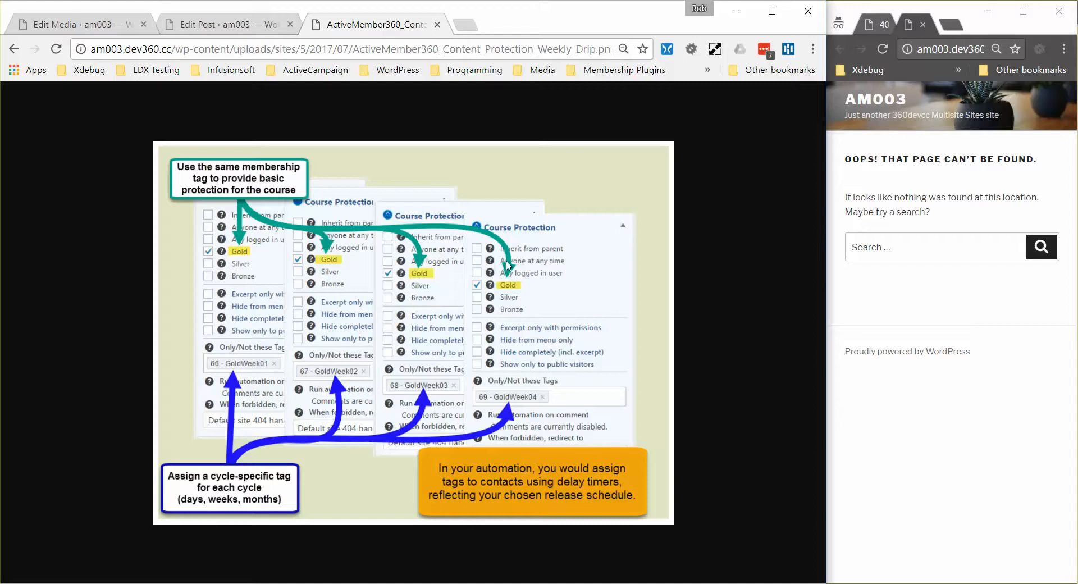
click(14, 49)
click(14, 52)
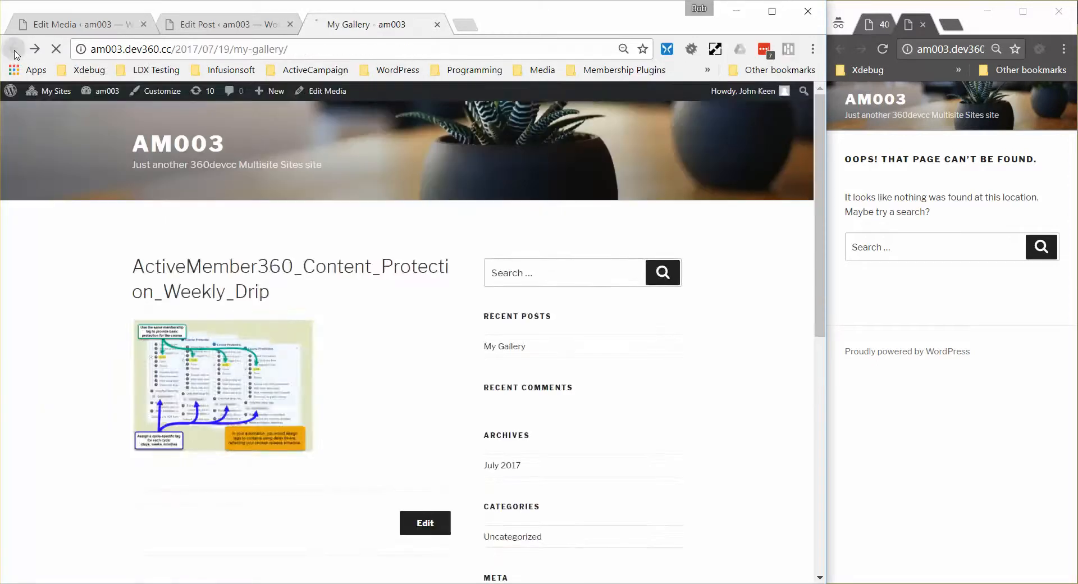
View the Happy Birthday image's attachment page and full-size file from the gallery, and return to the My Gallery post
click(294, 351)
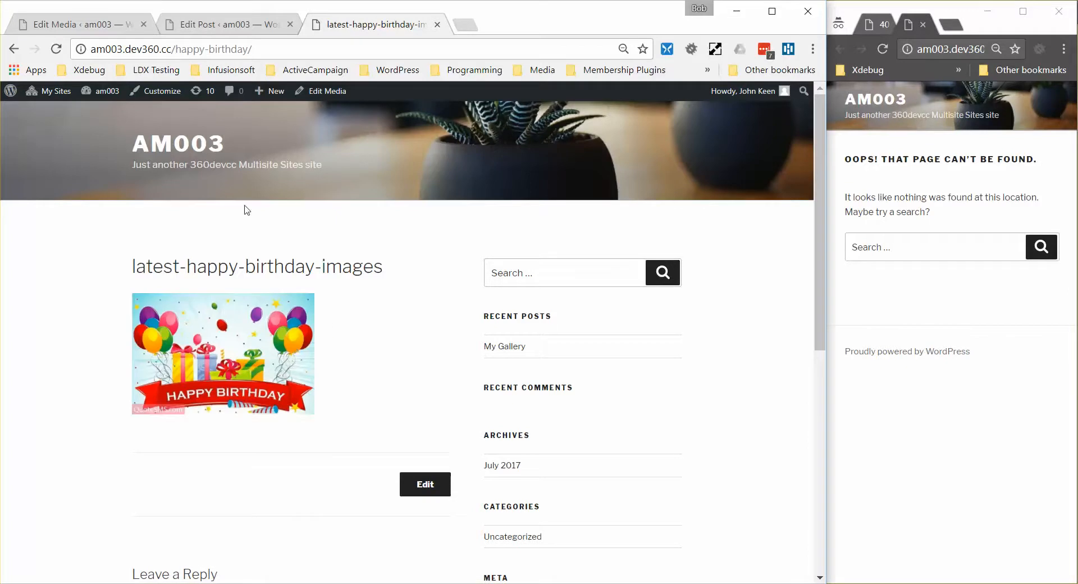
click(222, 357)
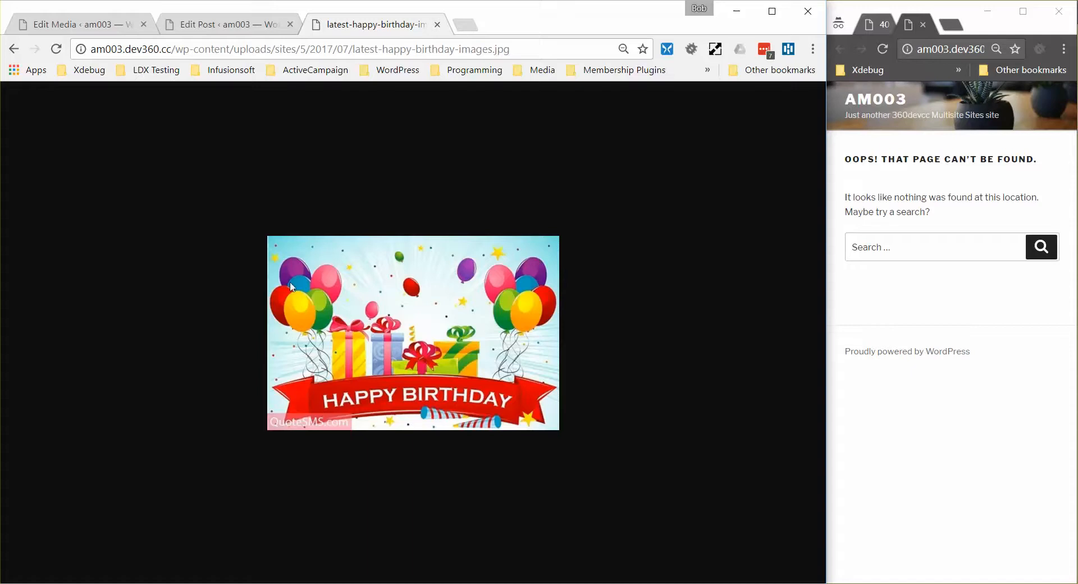
click(12, 52)
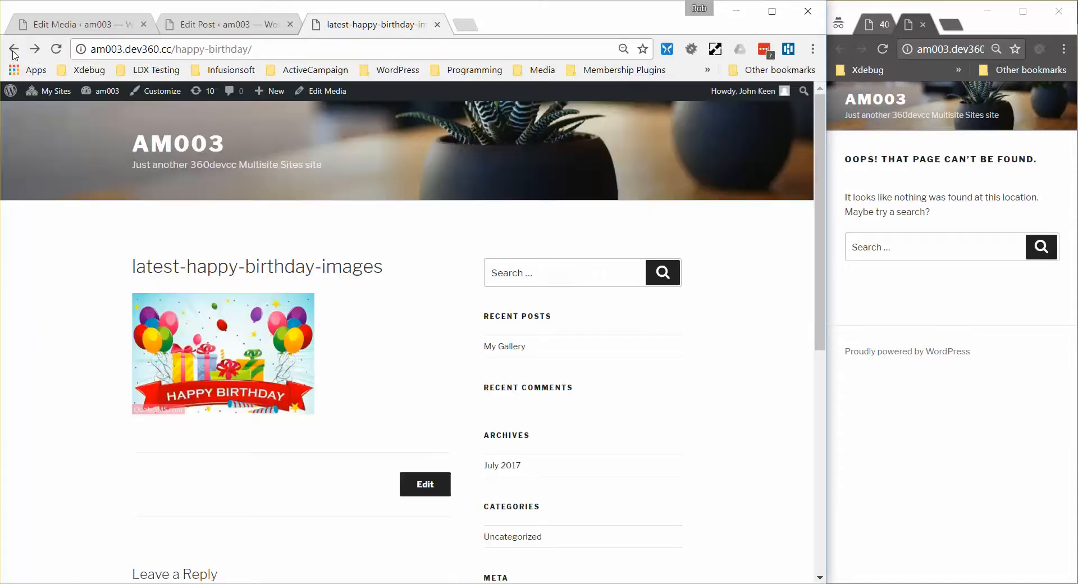
click(12, 52)
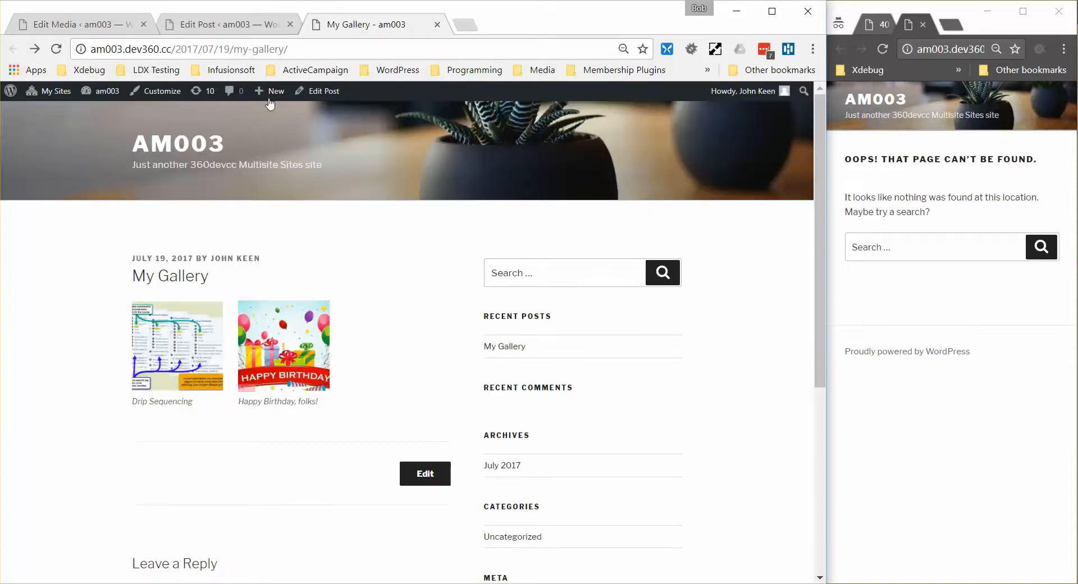
Copy the My Gallery post's address, load it in the incognito window, and widen that window to inspect the gallery
click(300, 50)
key(ctrl+c)
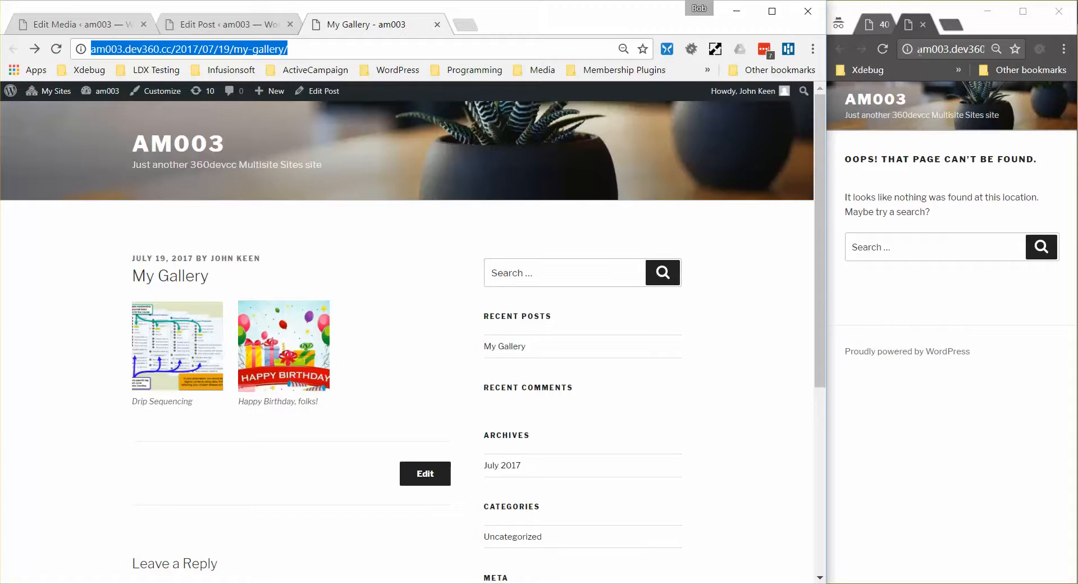
click(929, 50)
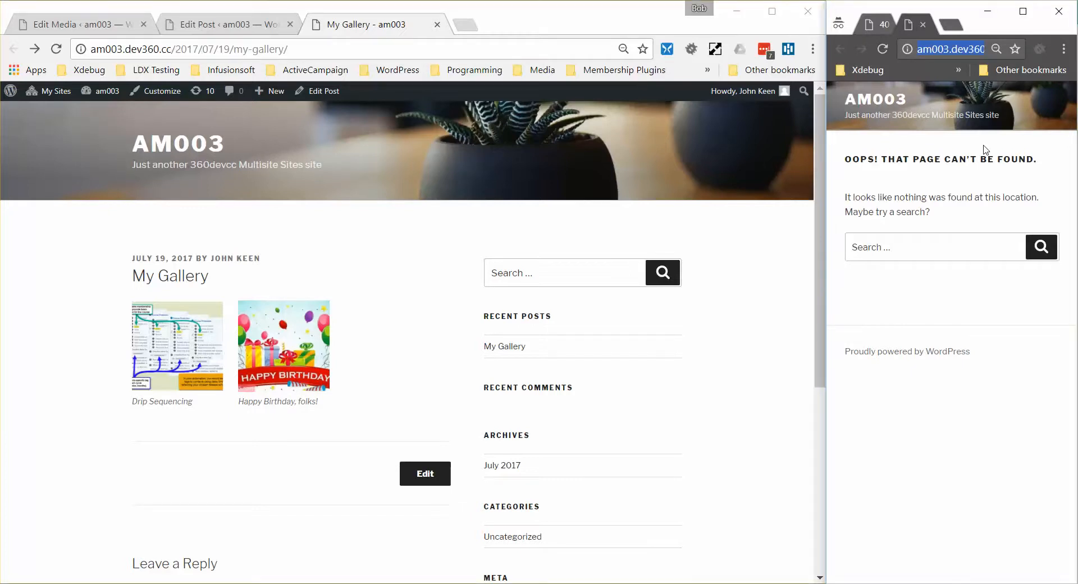
key(ctrl+v)
key(Return)
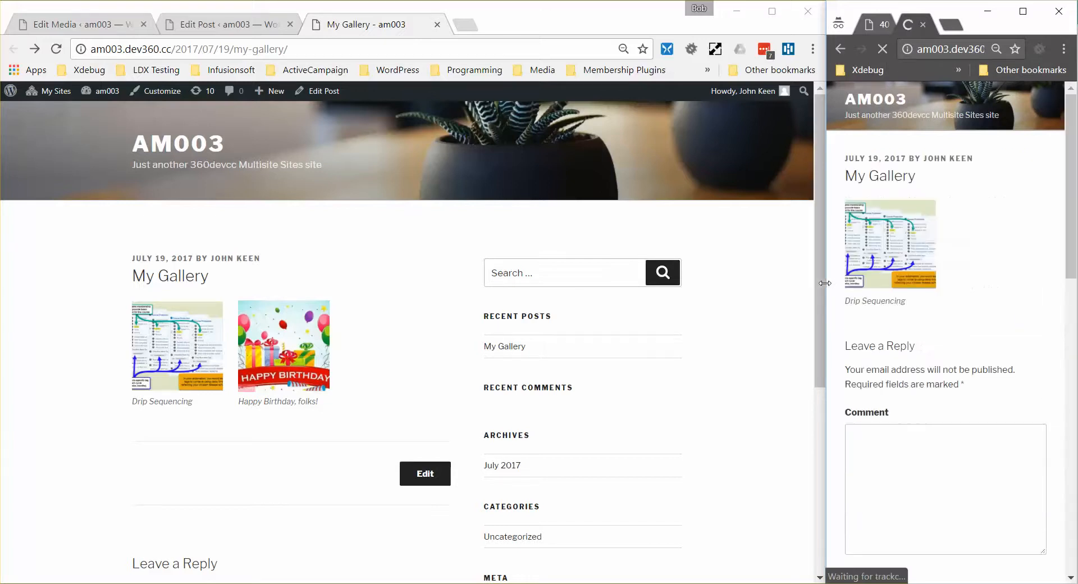
drag(825, 285, 458, 283)
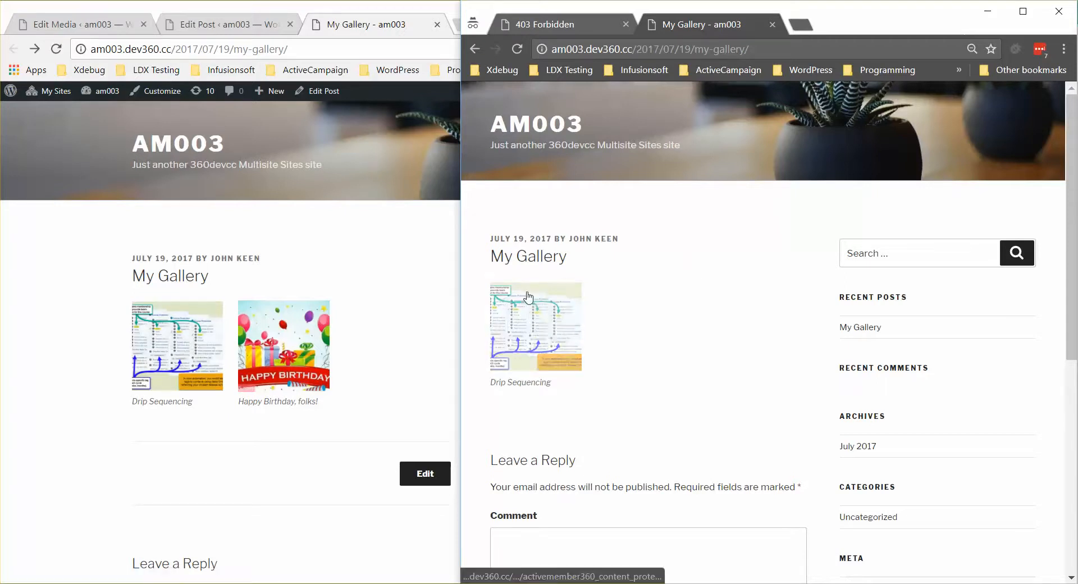
View the Drip Sequencing image's attachment page from the incognito gallery and copy that page's address
click(538, 329)
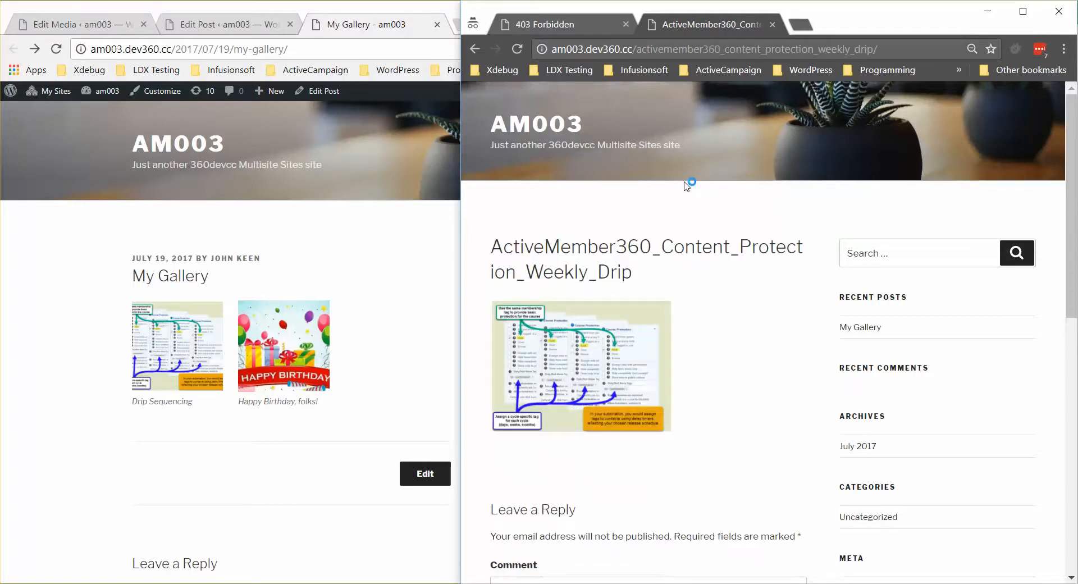
click(806, 49)
key(ctrl+c)
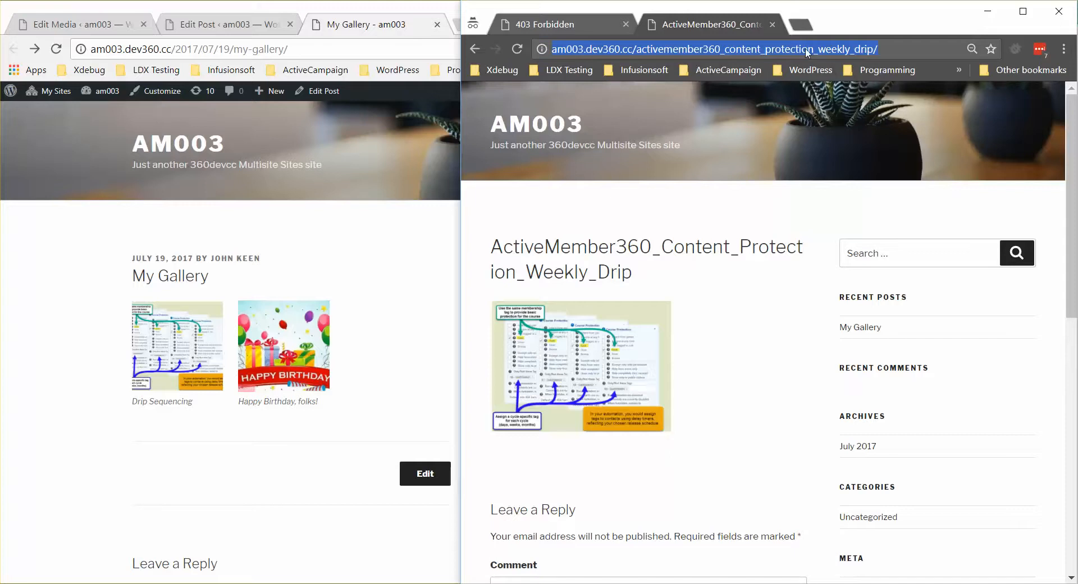
Close the attachment page and the 403 Forbidden page, and end the incognito session
click(800, 25)
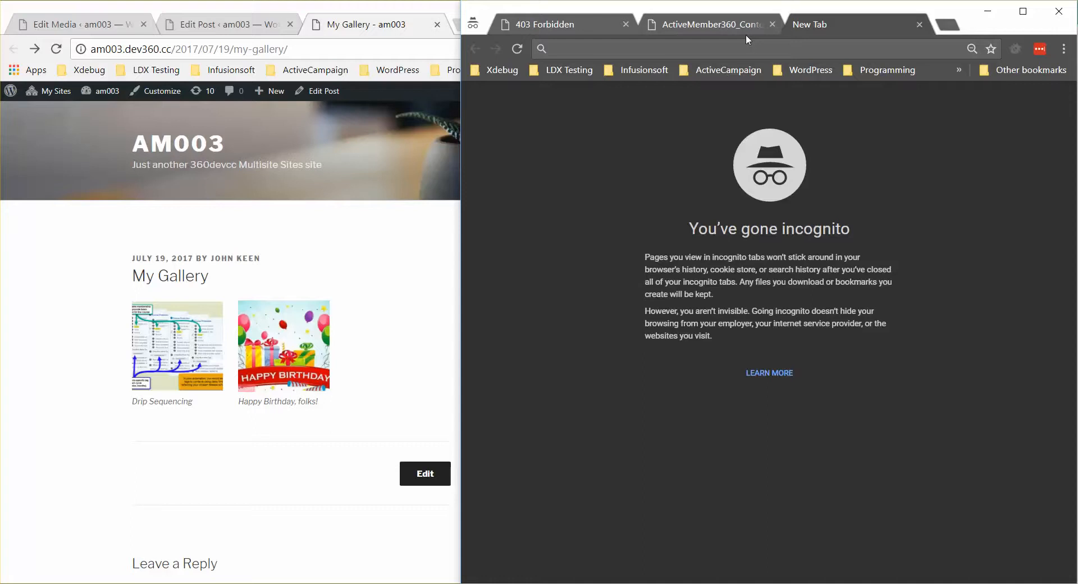
click(772, 24)
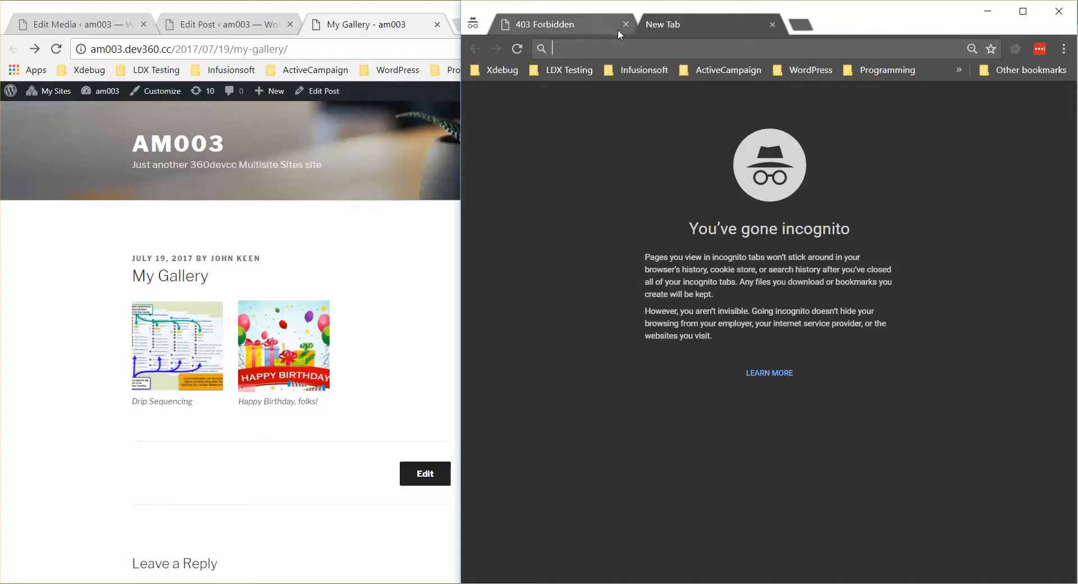
click(626, 24)
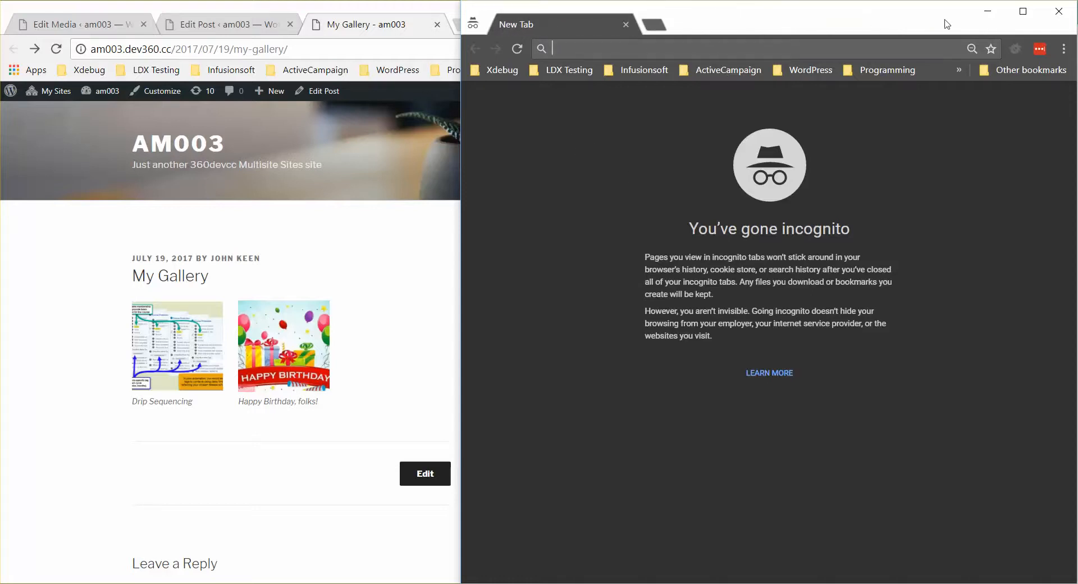
click(1058, 12)
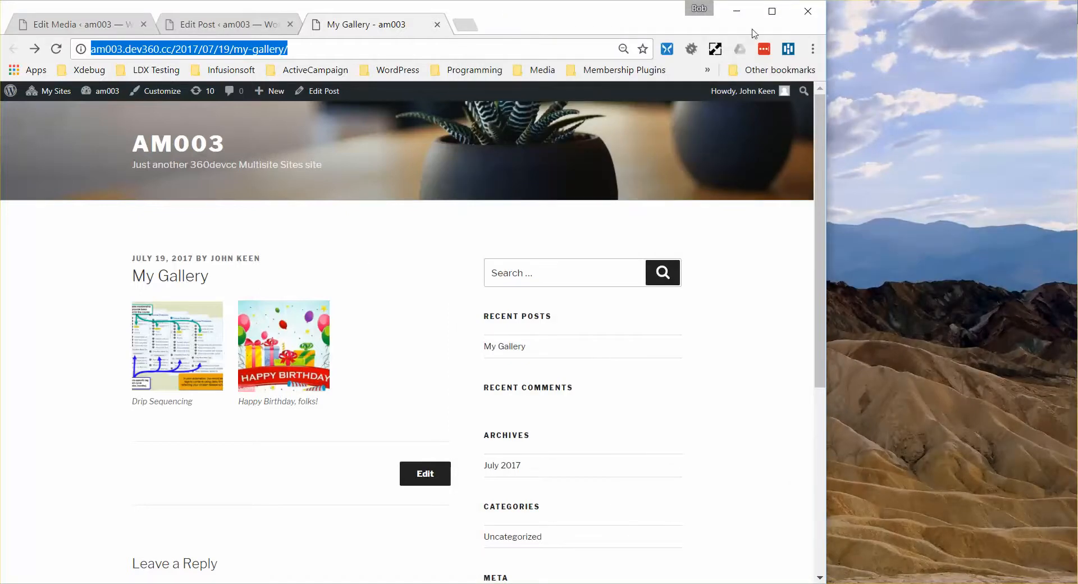
Load the copied attachment page address directly in a new incognito window placed over the My Gallery window
click(813, 49)
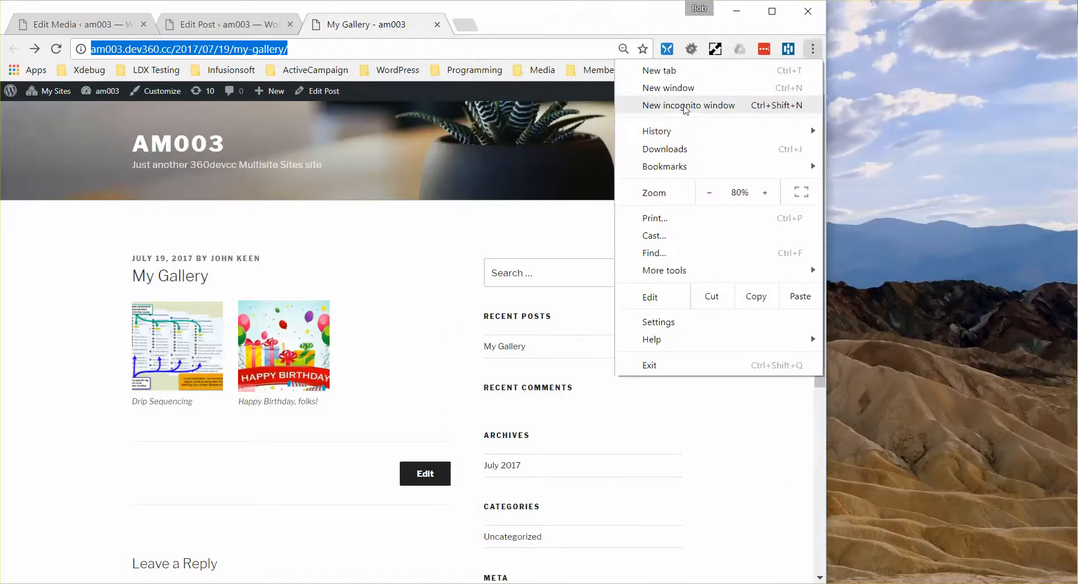
click(684, 106)
drag(407, 25, 602, 22)
key(ctrl+v)
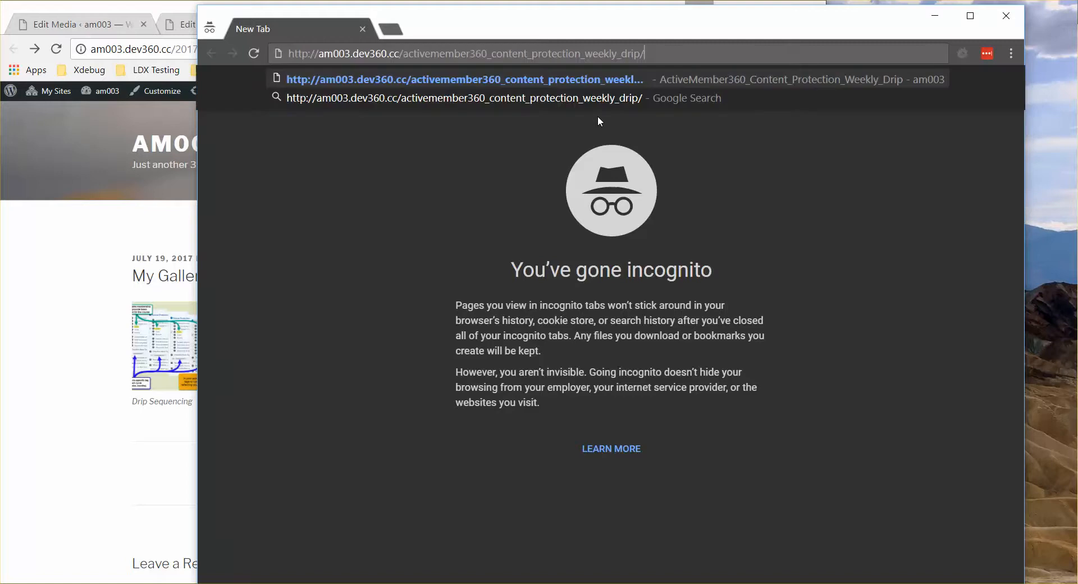
key(Return)
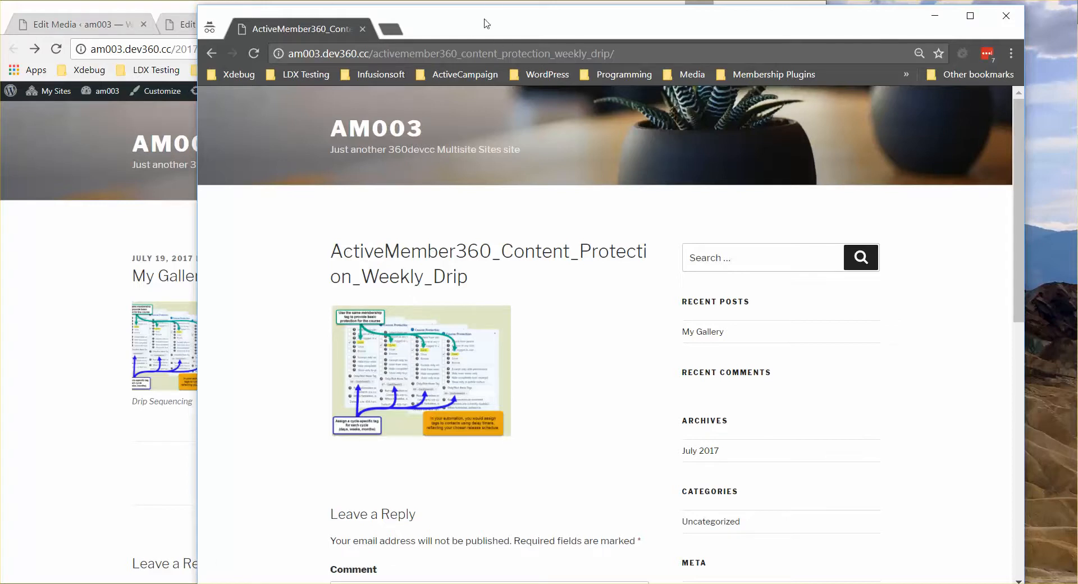
mouse_move(487, 24)
mouse_down()
mouse_move(742, 188)
mouse_move(547, 47)
mouse_move(478, 32)
mouse_up()
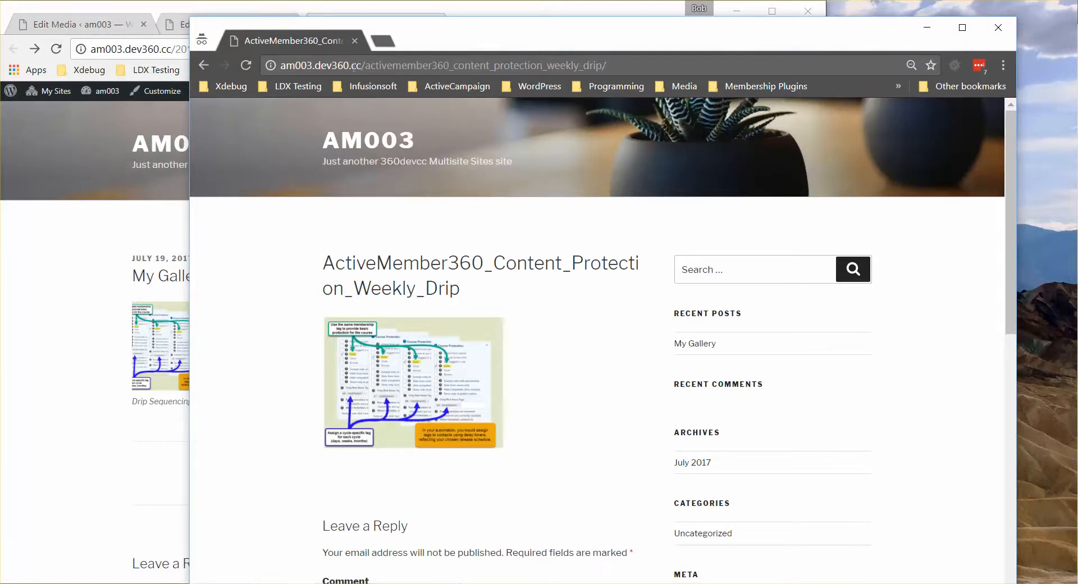
Open the full-size Drip Sequencing image from its attachment page and copy the image file's address
click(404, 380)
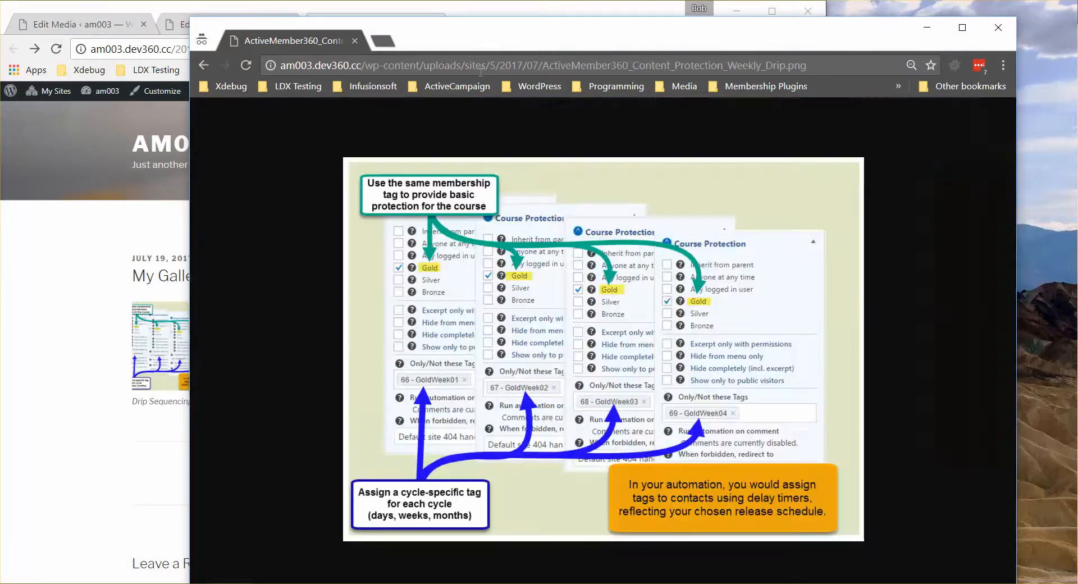
click(825, 68)
key(ctrl+c)
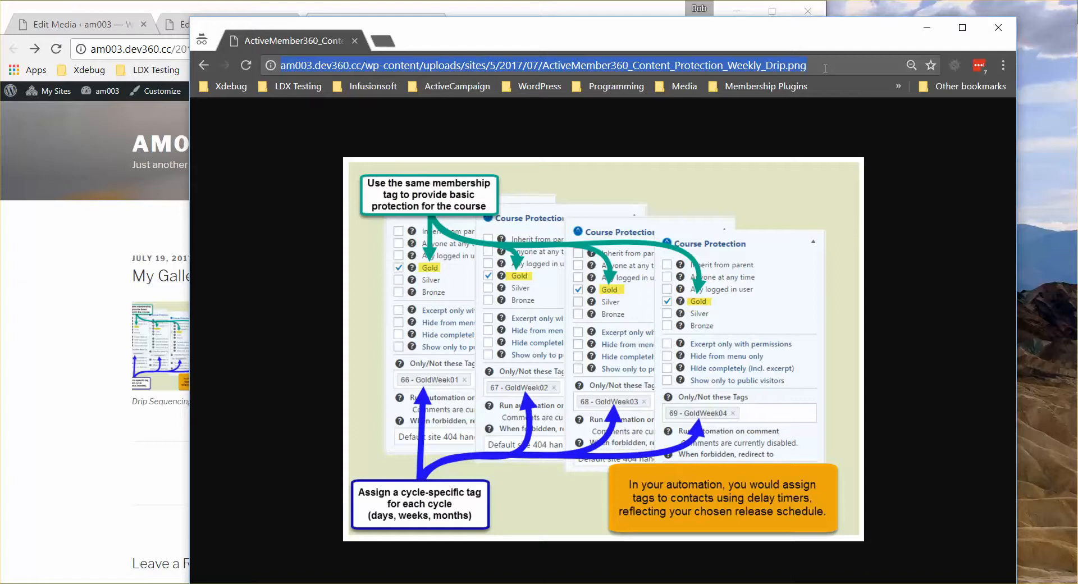
Load the copied ActiveMember360_Content_Protection_Weekly_Drip.png address directly in a fresh incognito window and inspect the server's response
click(997, 27)
click(812, 49)
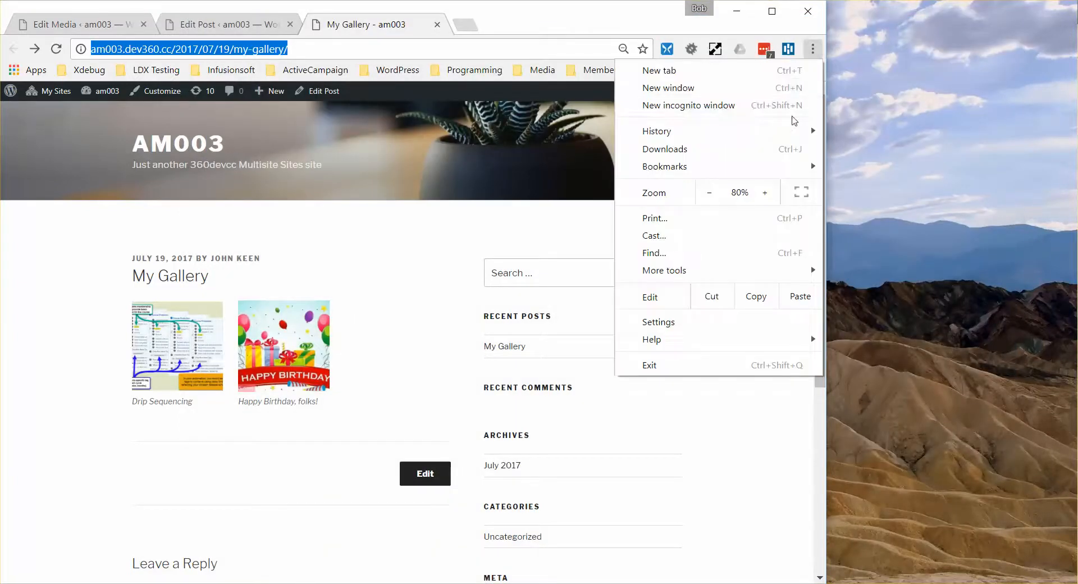
click(734, 108)
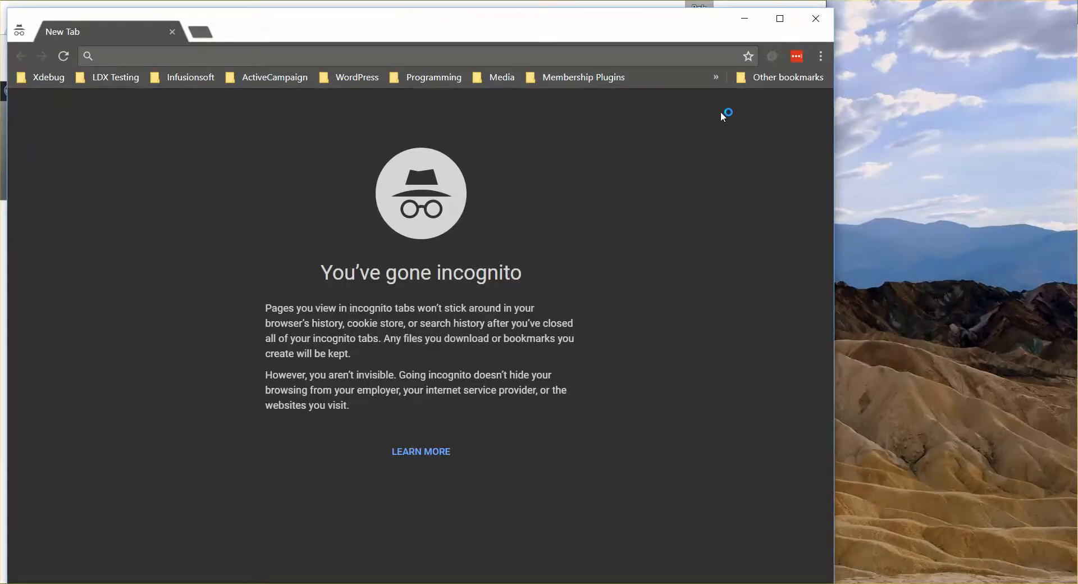
key(ctrl+v)
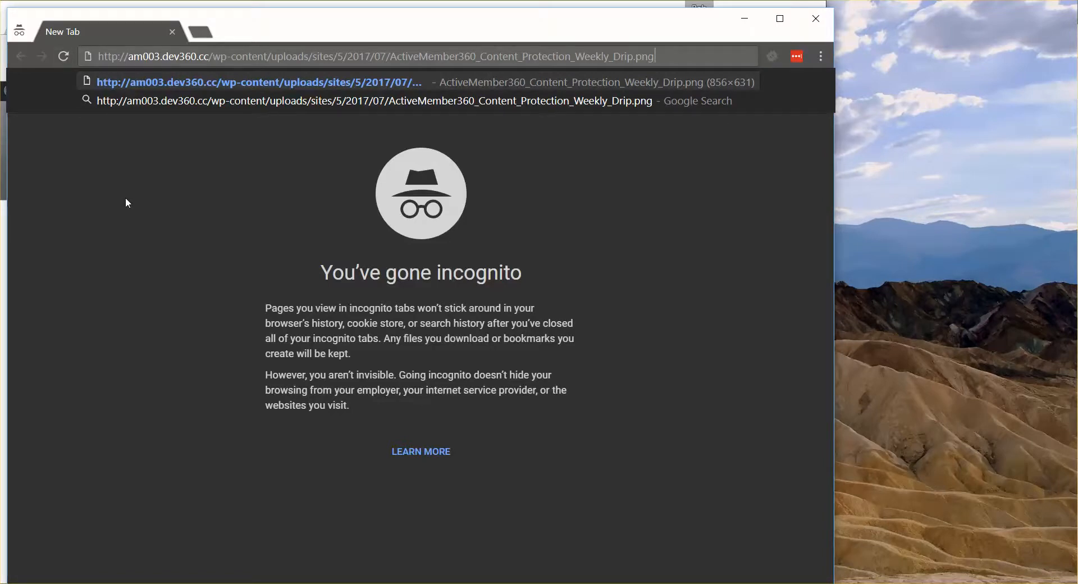
key(Return)
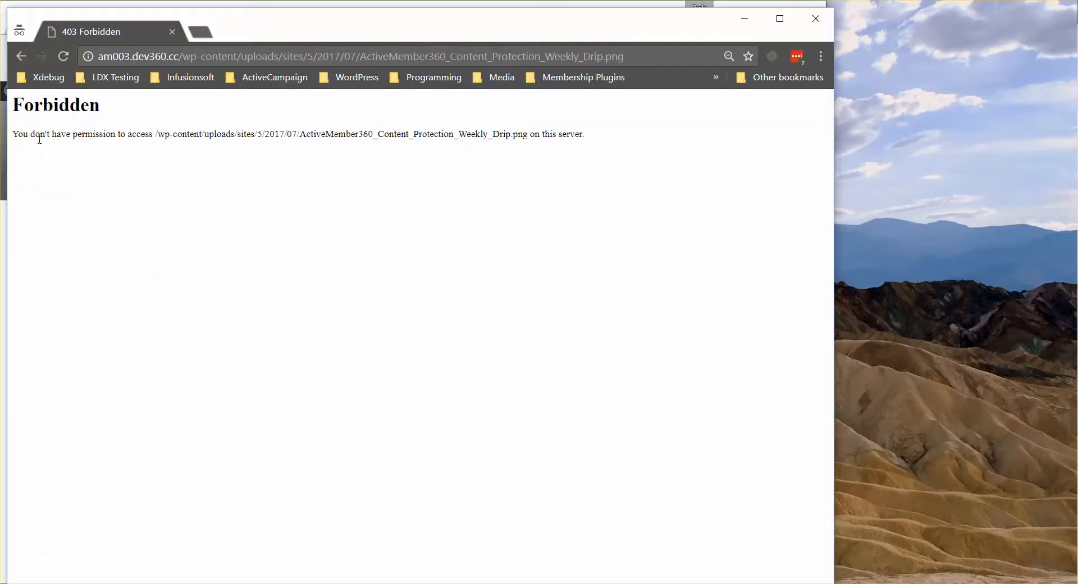
drag(307, 29, 507, 69)
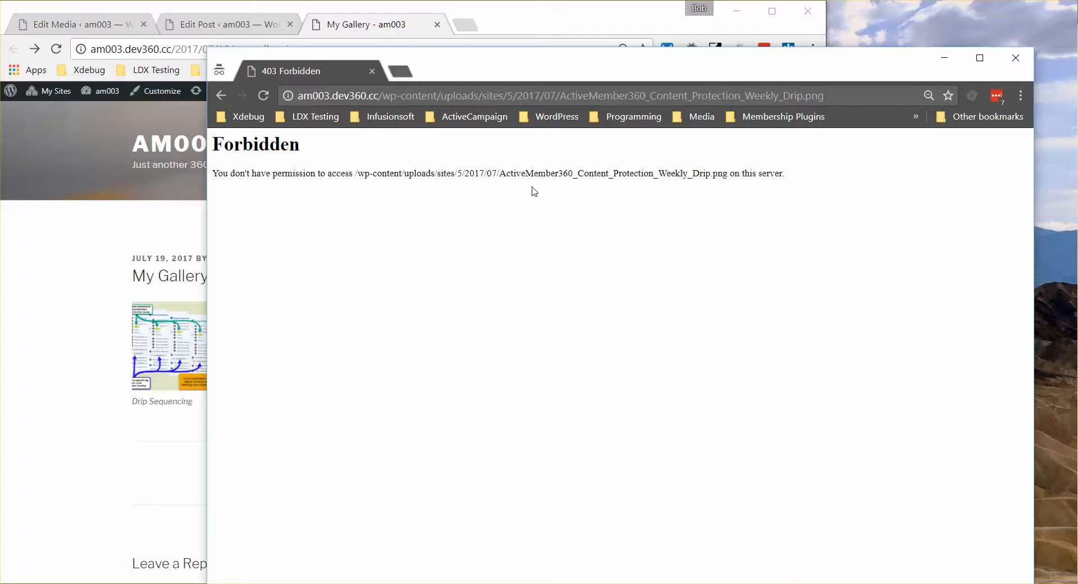
click(828, 96)
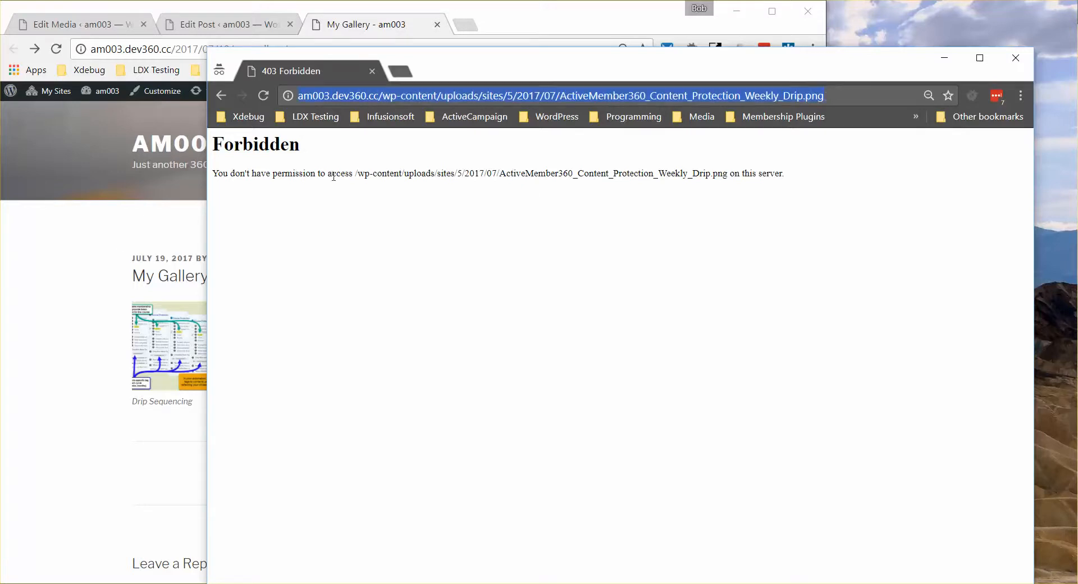
drag(336, 174, 354, 122)
Switch to the terminal, examine the .htaccess HTTP_REFERER condition for am003.dev360.cc, and move the terminal out of view
key(alt+Tab)
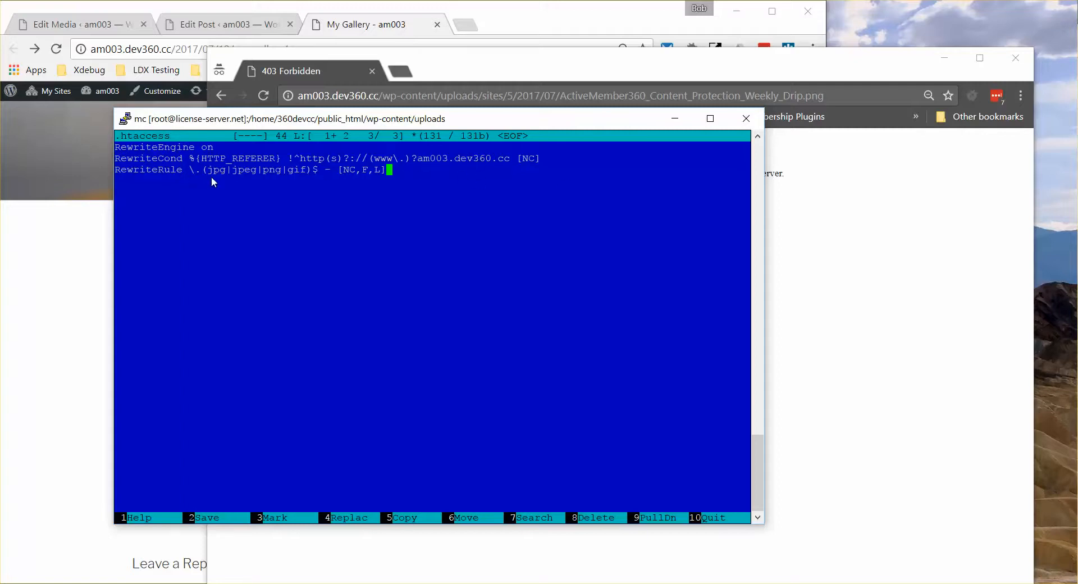
drag(298, 159, 513, 159)
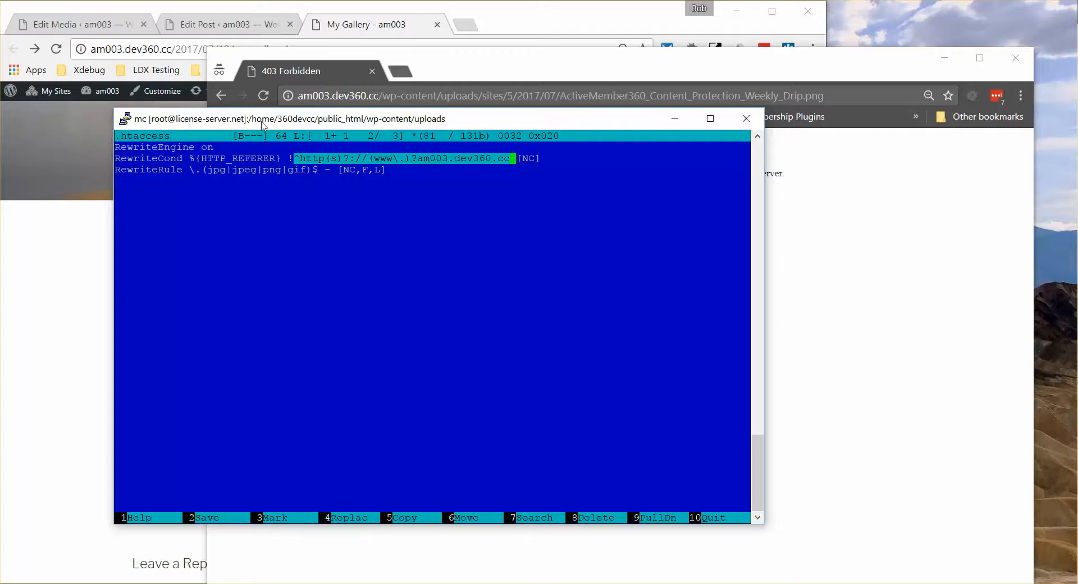
drag(261, 124, 1077, 152)
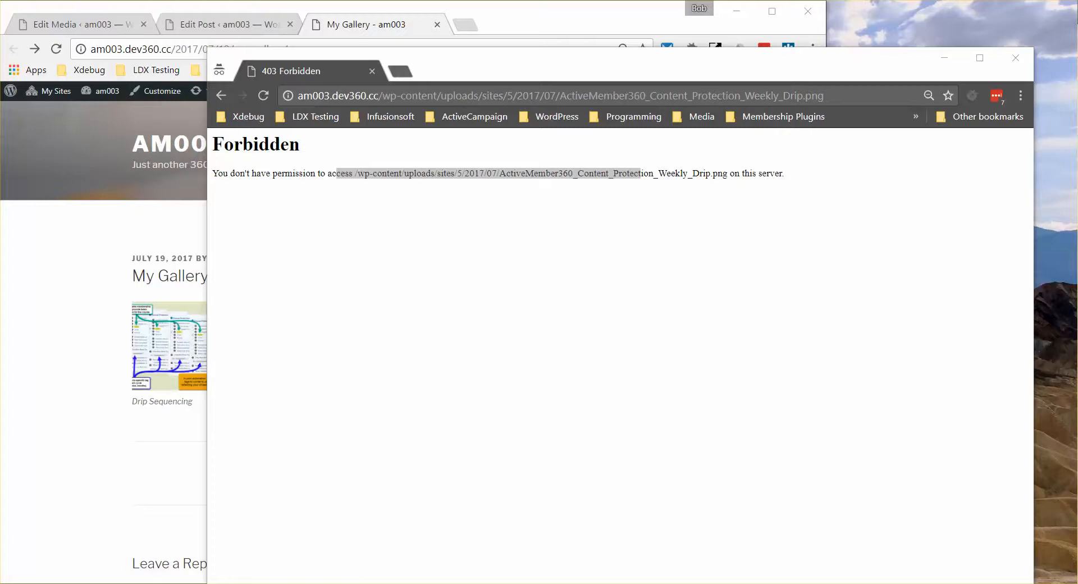
drag(1077, 155, 379, 149)
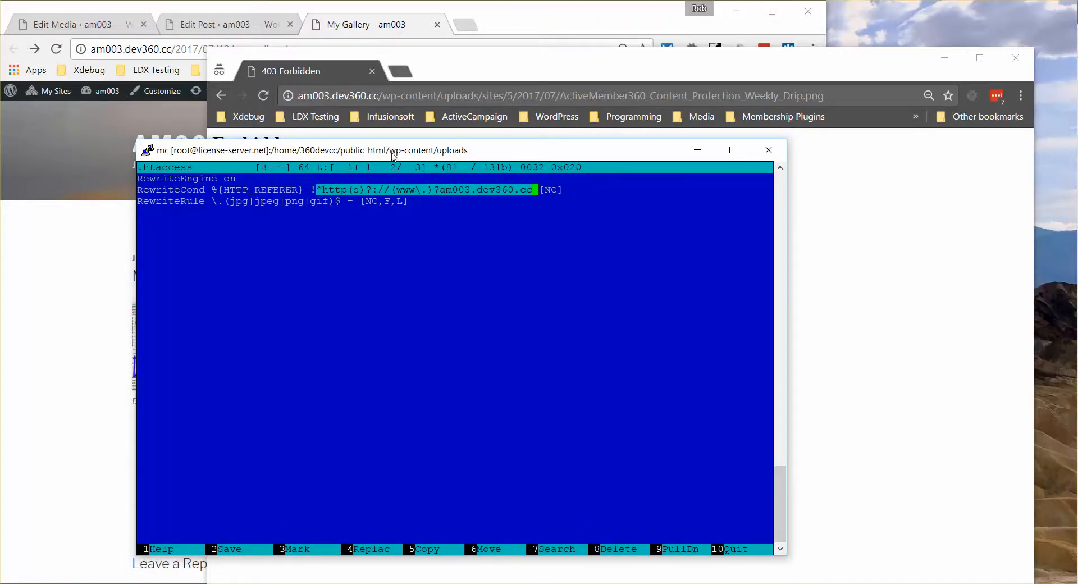
drag(413, 156, 1077, 159)
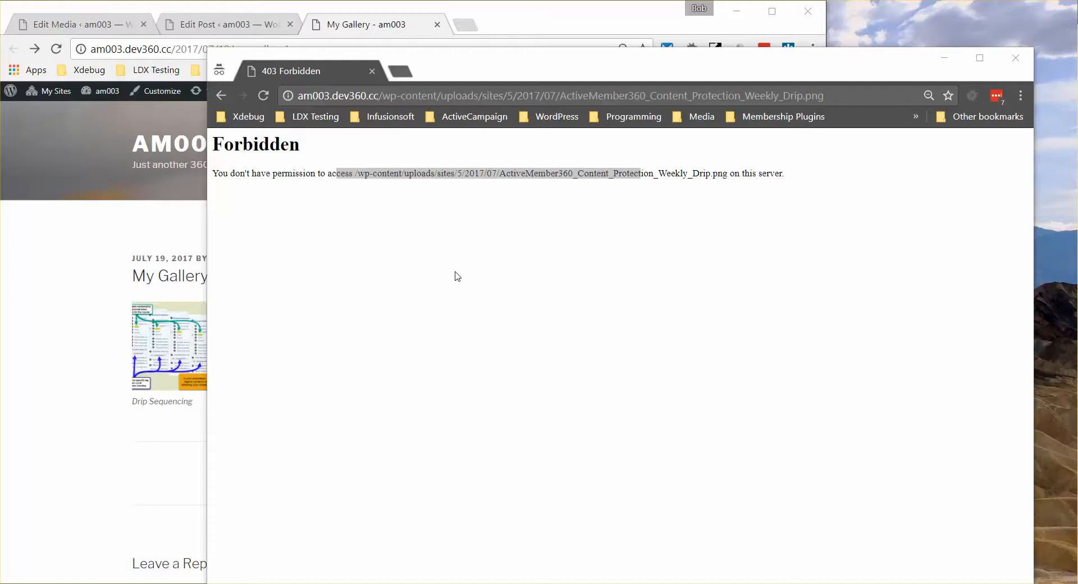
Reposition the incognito window and bring the logged-in My Gallery browser window to the front
click(508, 51)
drag(508, 51, 552, 21)
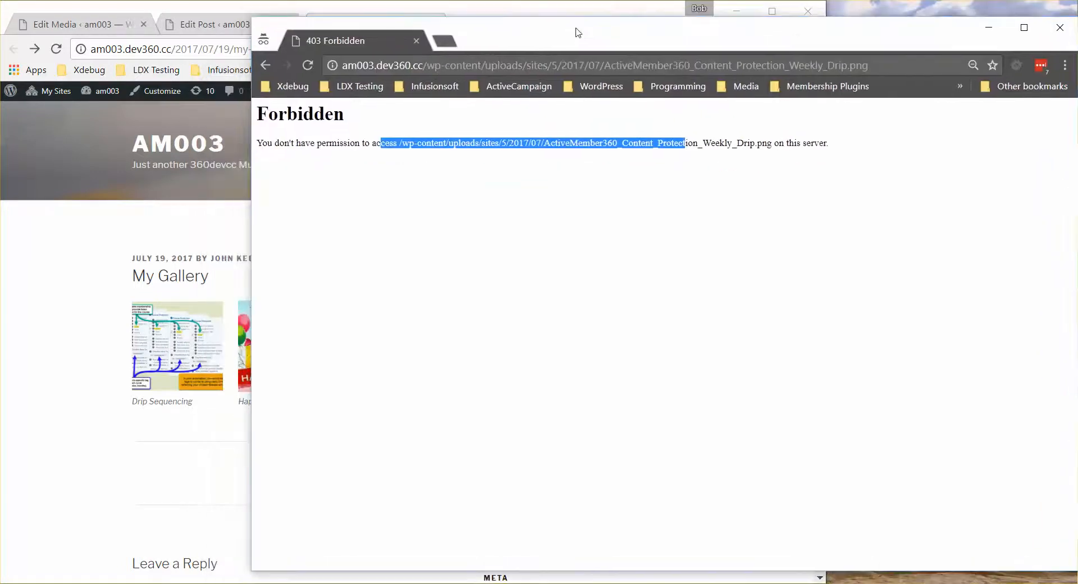
click(63, 240)
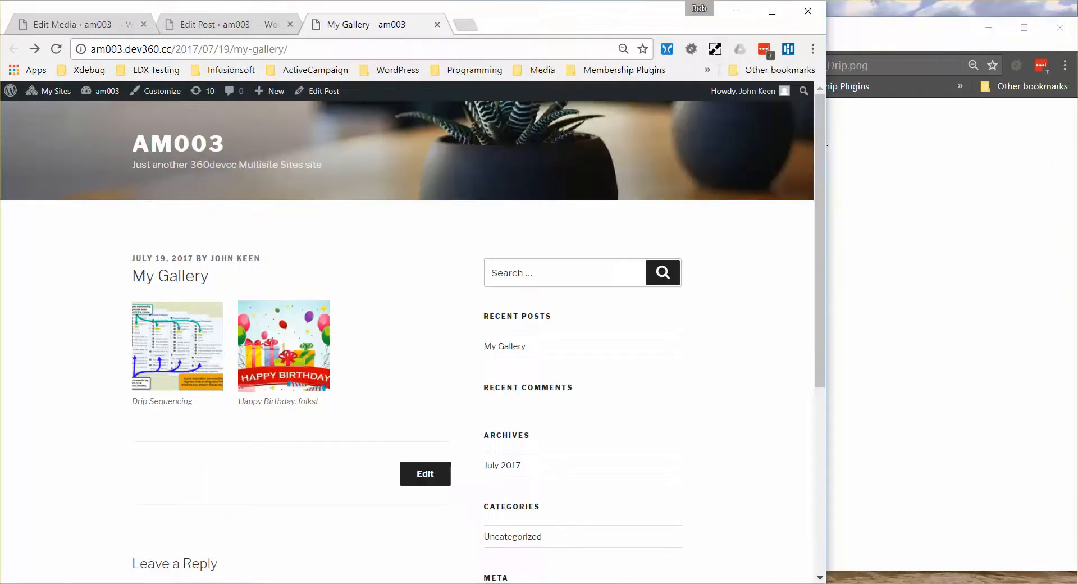